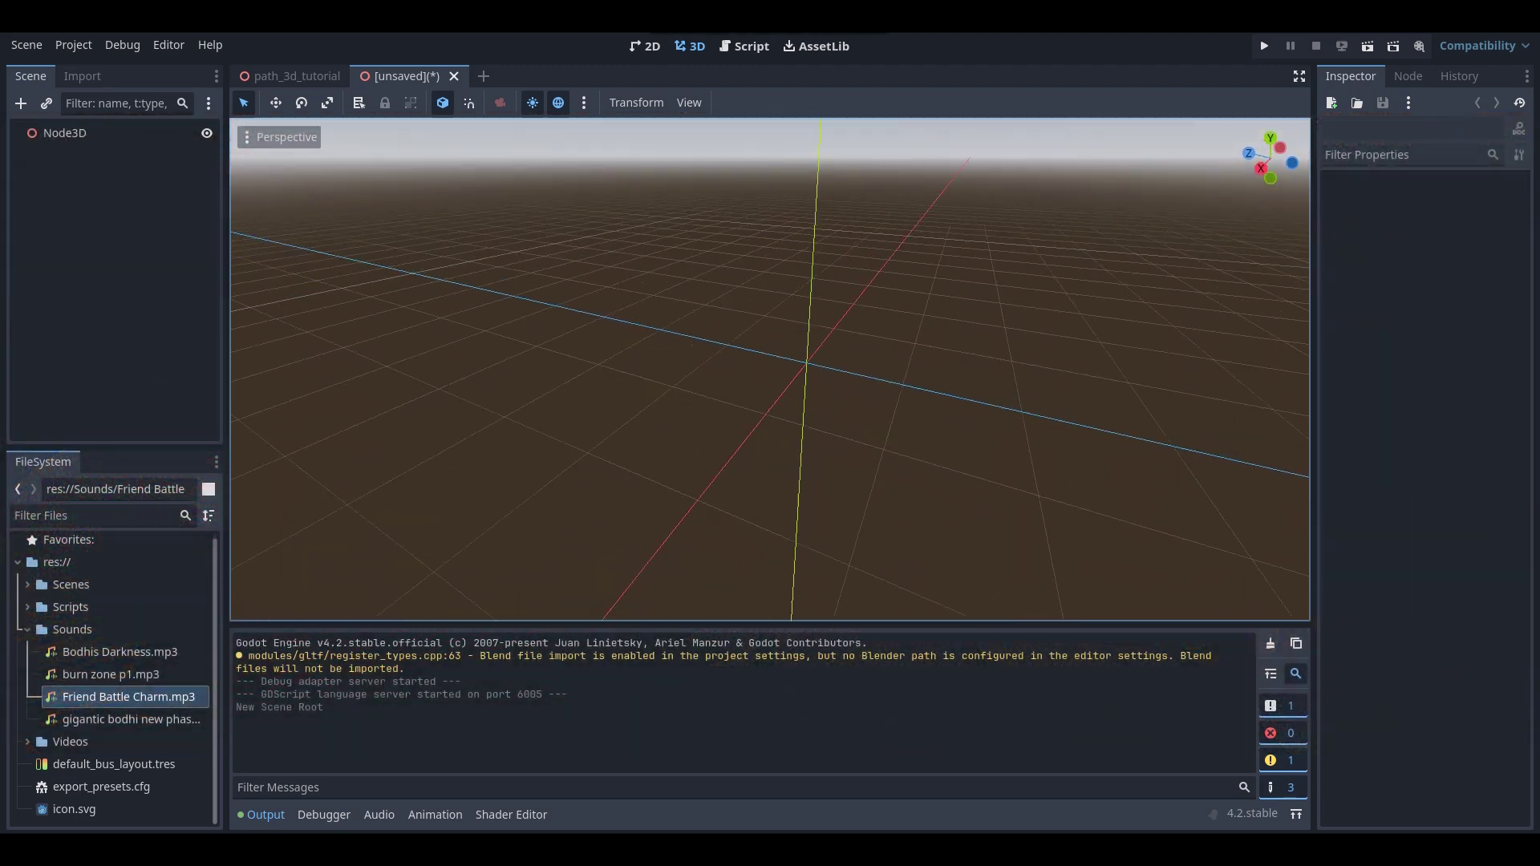
- Show the Audio bus editor, where default_bus_layout.tres holds only the Master bus
middle_click_drag(770, 369, 1050, 376)
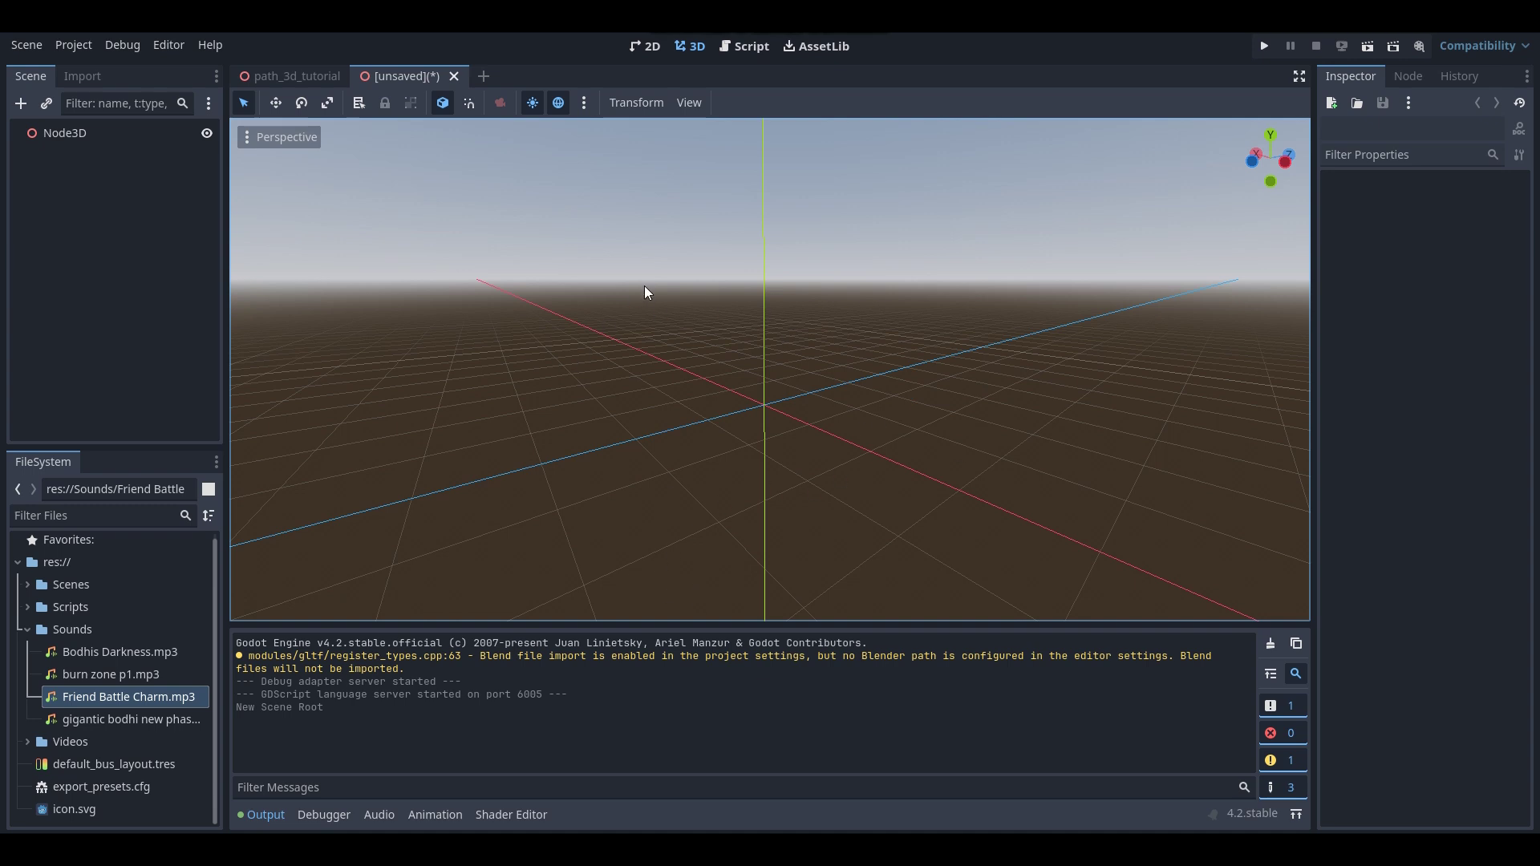
left_click(377, 813)
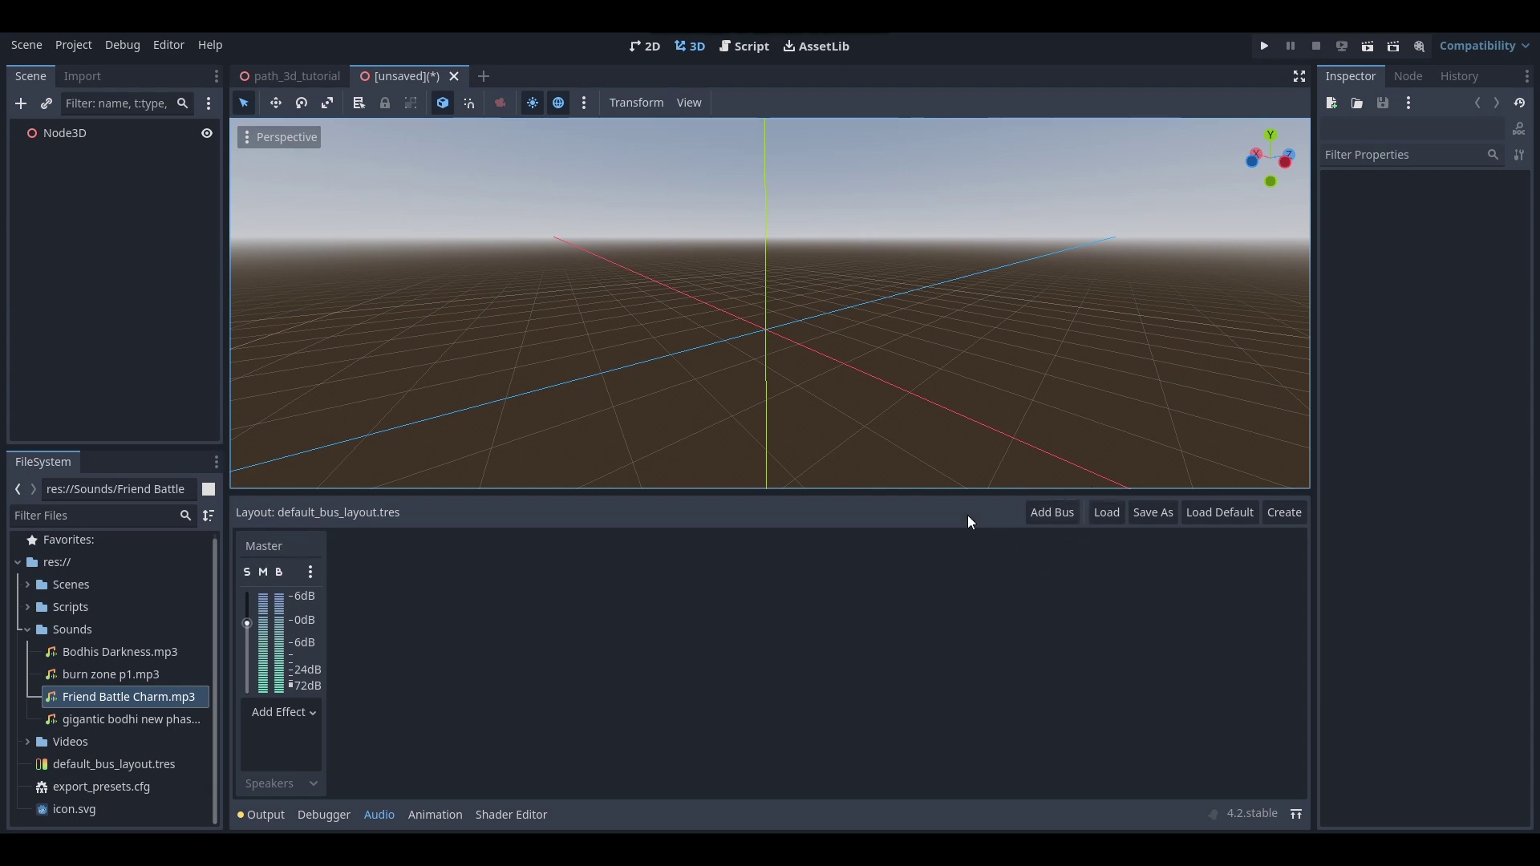
- Add three new buses after Master and rename them Dialogue, SFX and Music
left_click(1046, 513)
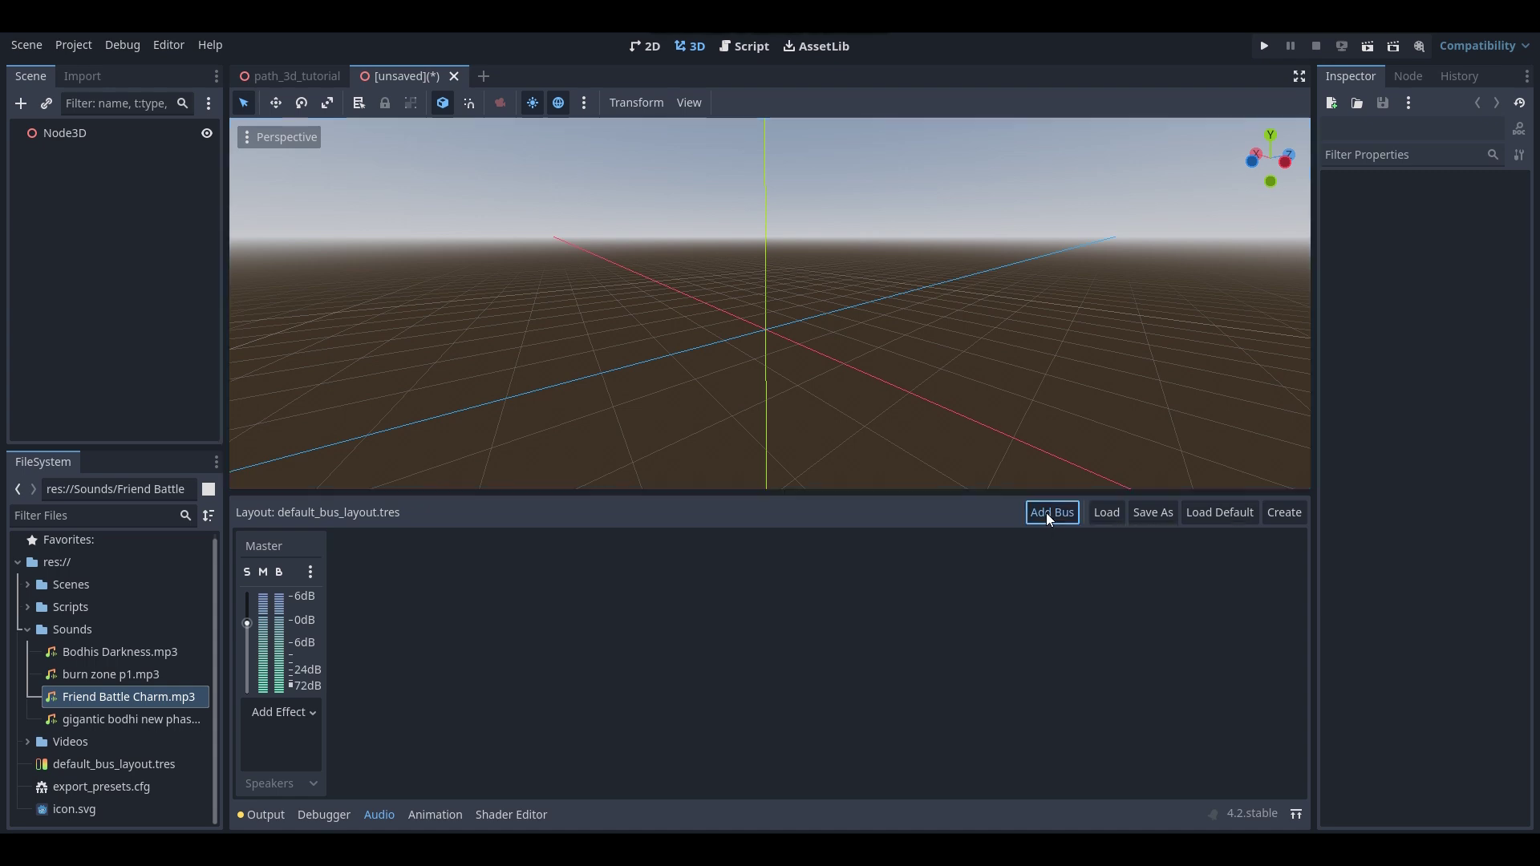
left_click(1053, 507)
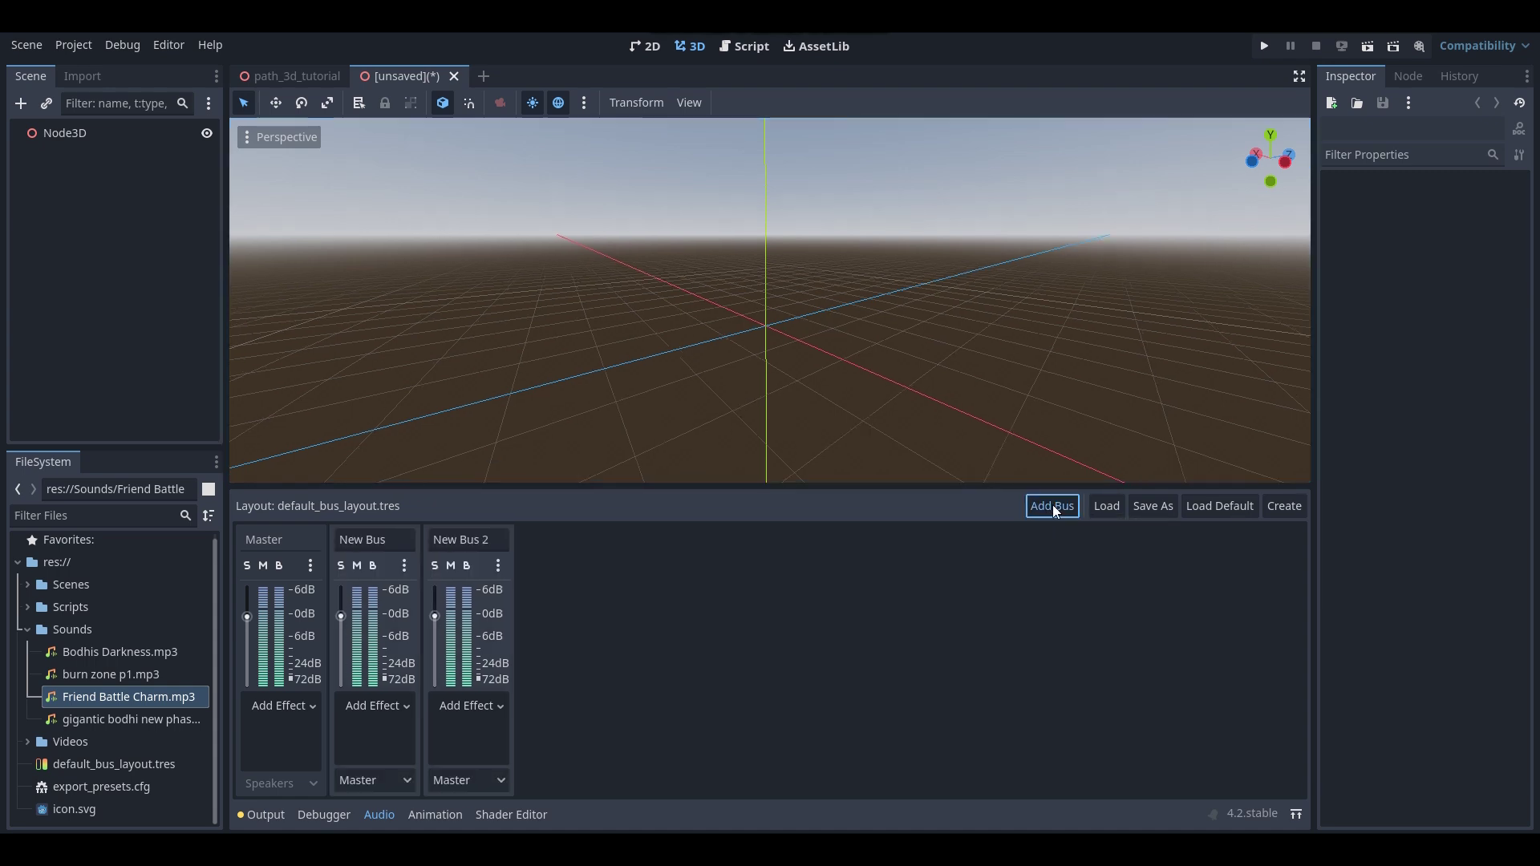
left_click(1053, 509)
left_click(365, 538)
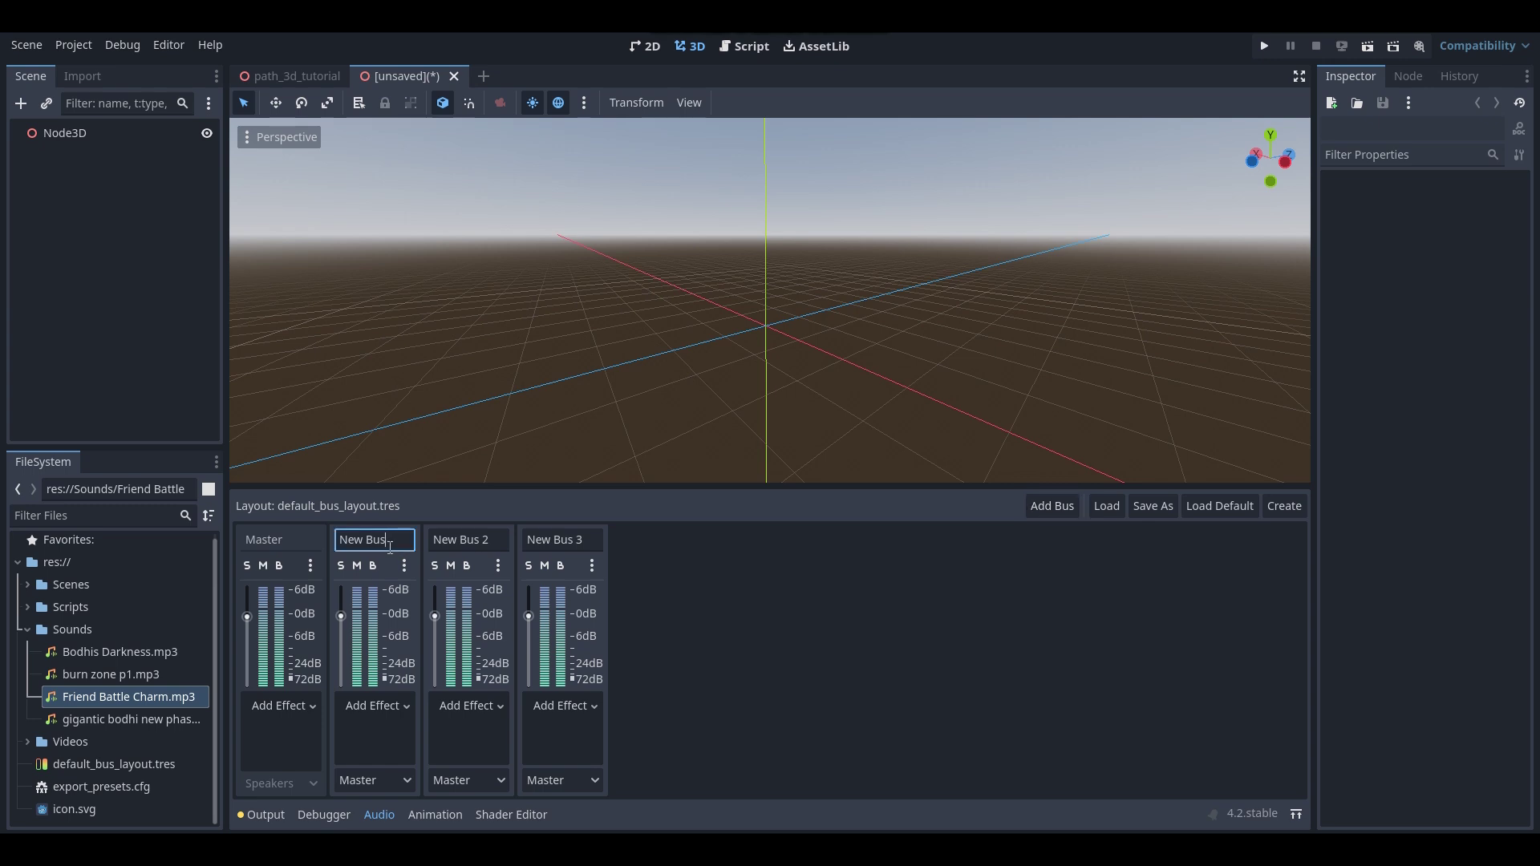
type("Dialogue")
left_click(481, 540)
type("SFX")
left_click(560, 540)
type("Music")
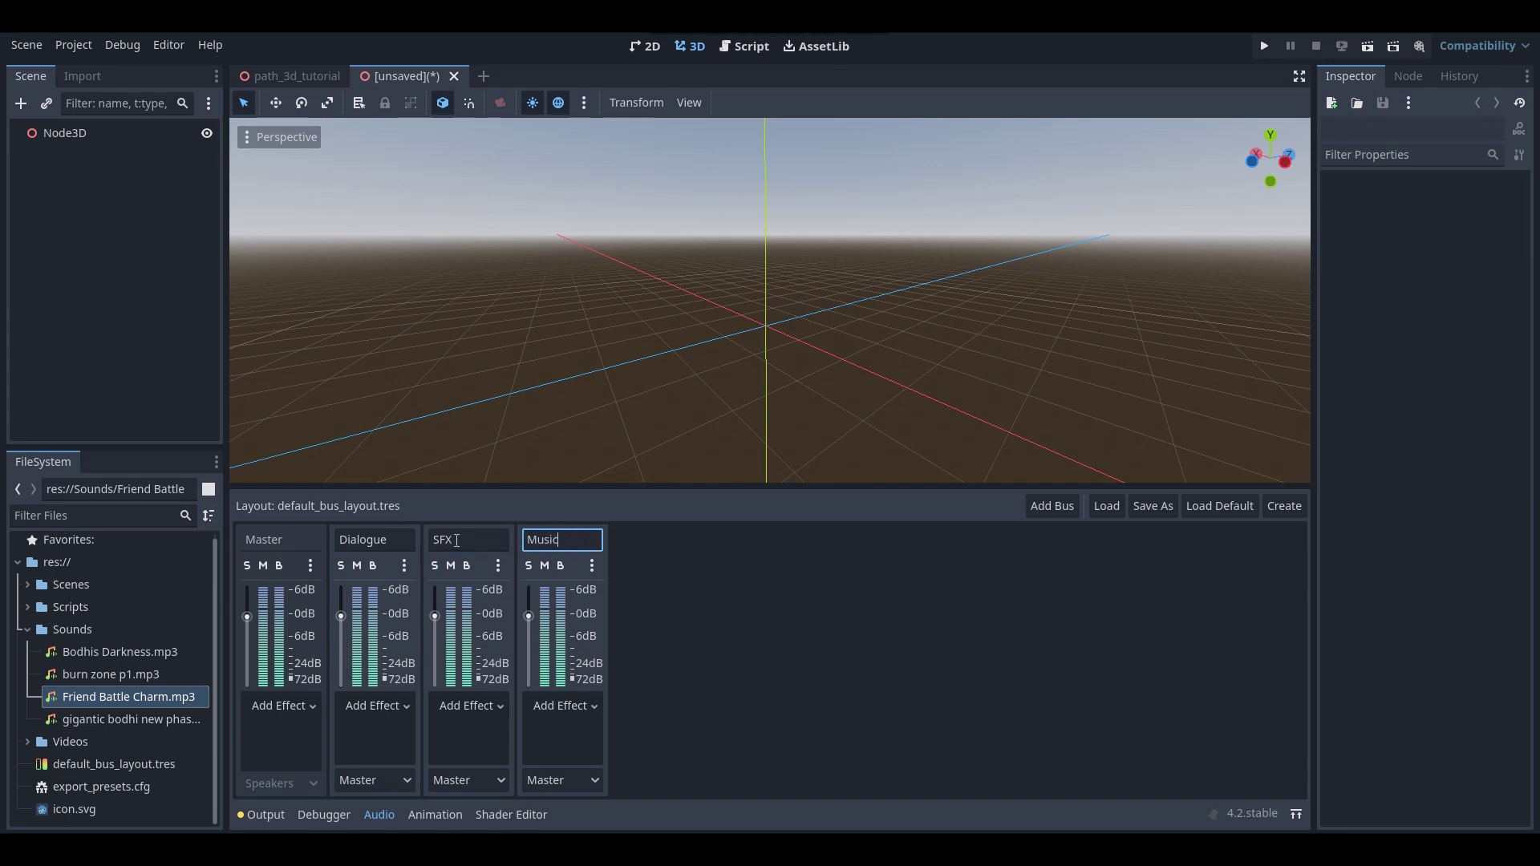
middle_click_drag(709, 477, 756, 451)
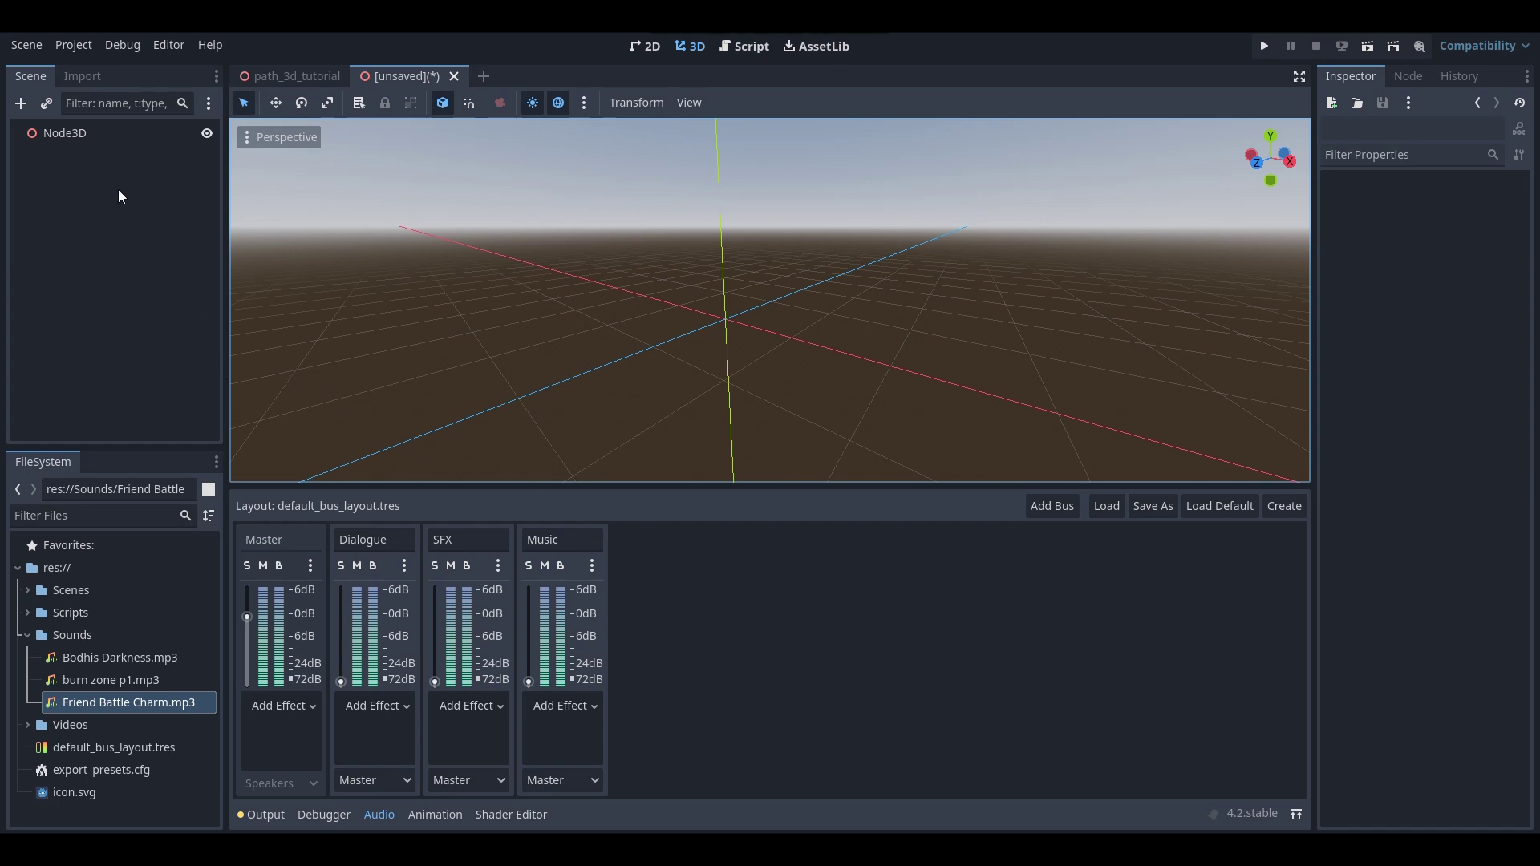
- Add an AudioStreamPlayer child under Node3D, found by searching 'audio'
left_click(103, 135)
right_click(103, 134)
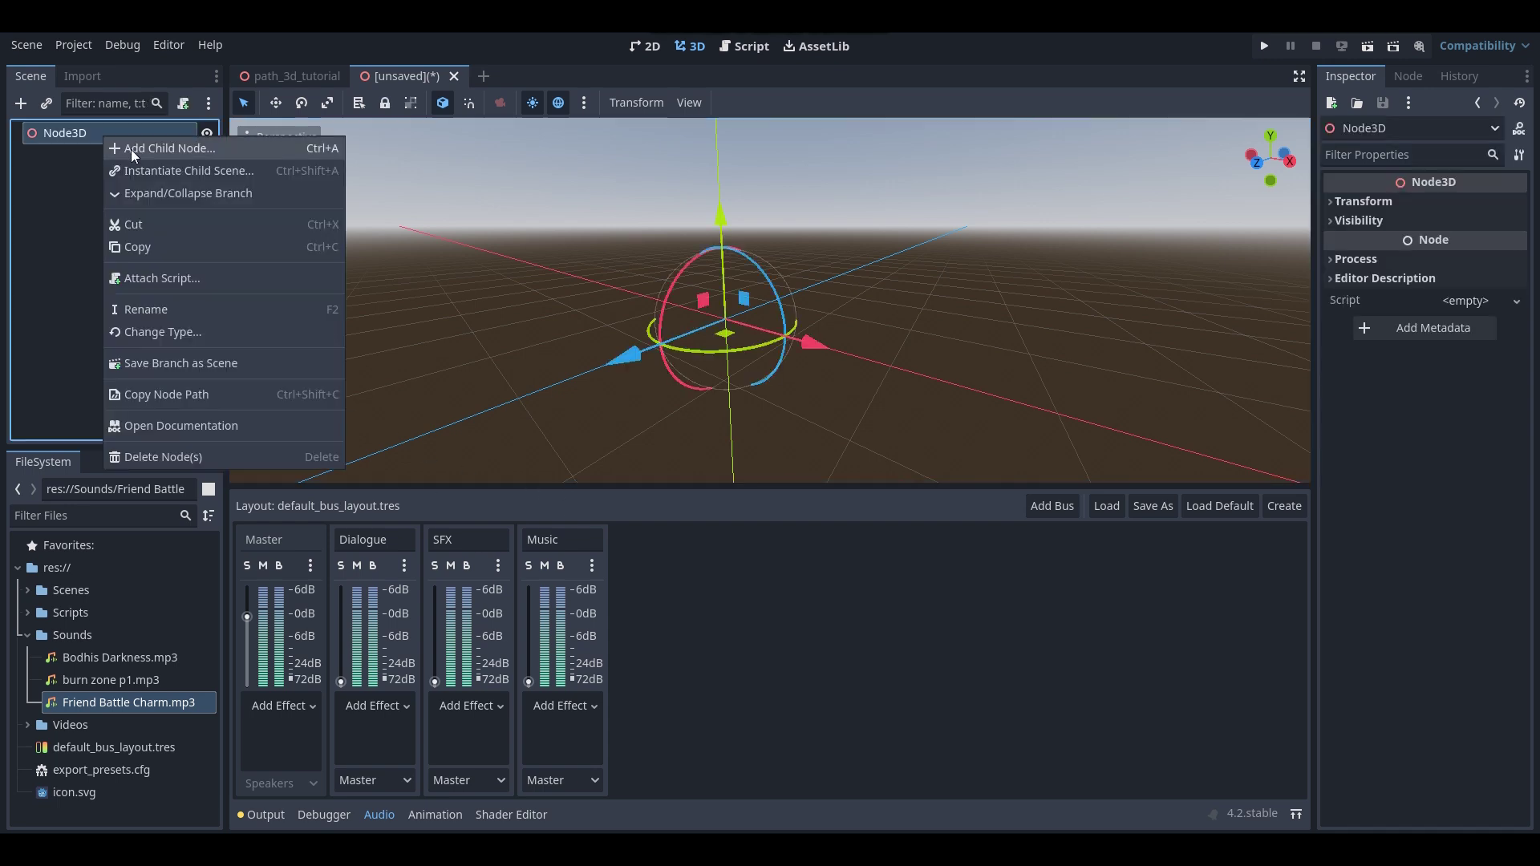
left_click(132, 149)
type("au")
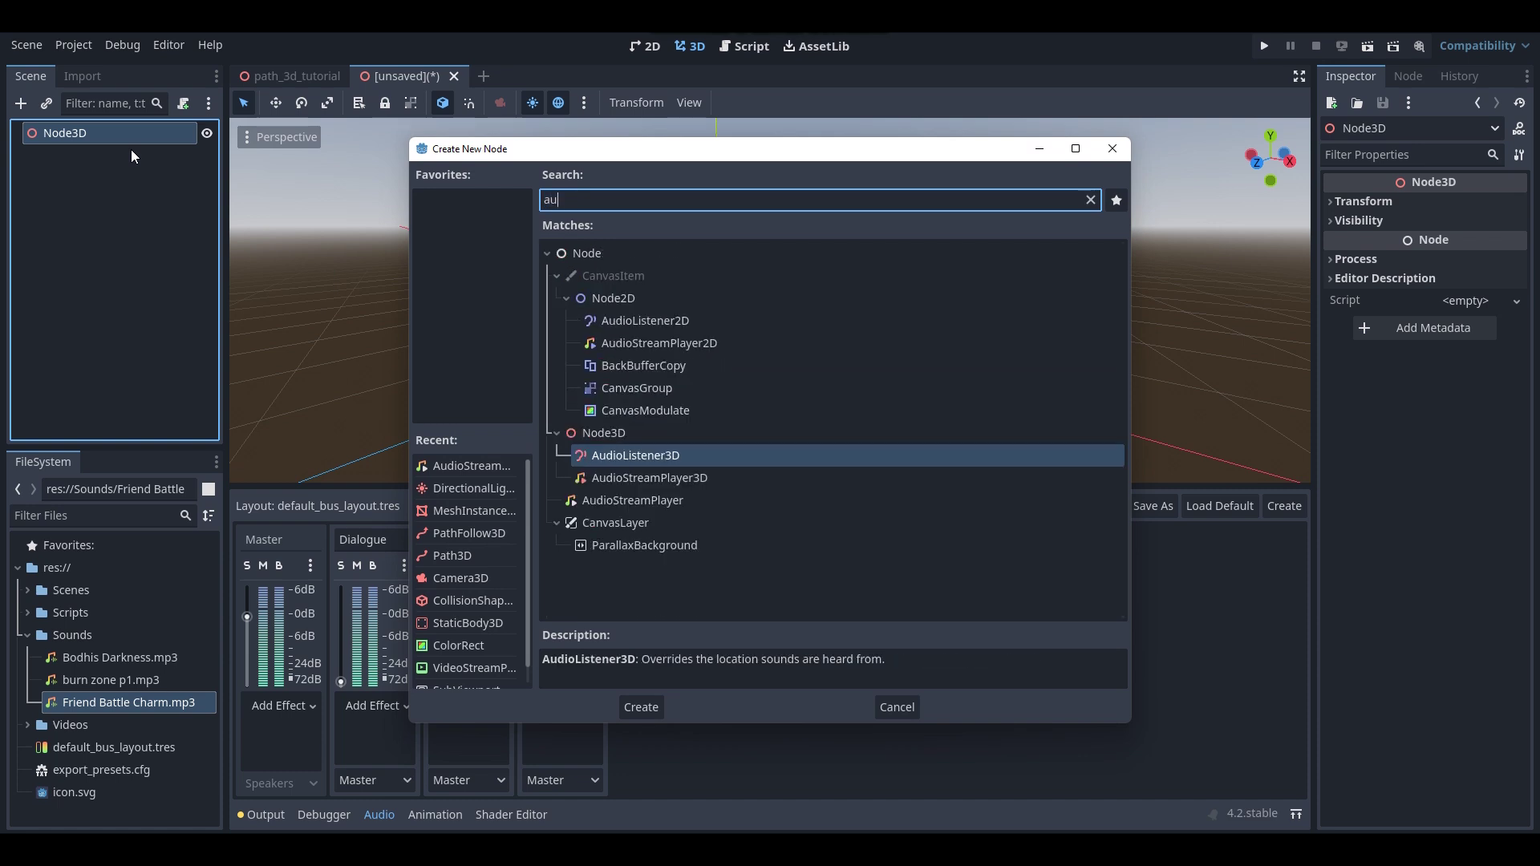
type("dio")
double_click(656, 434)
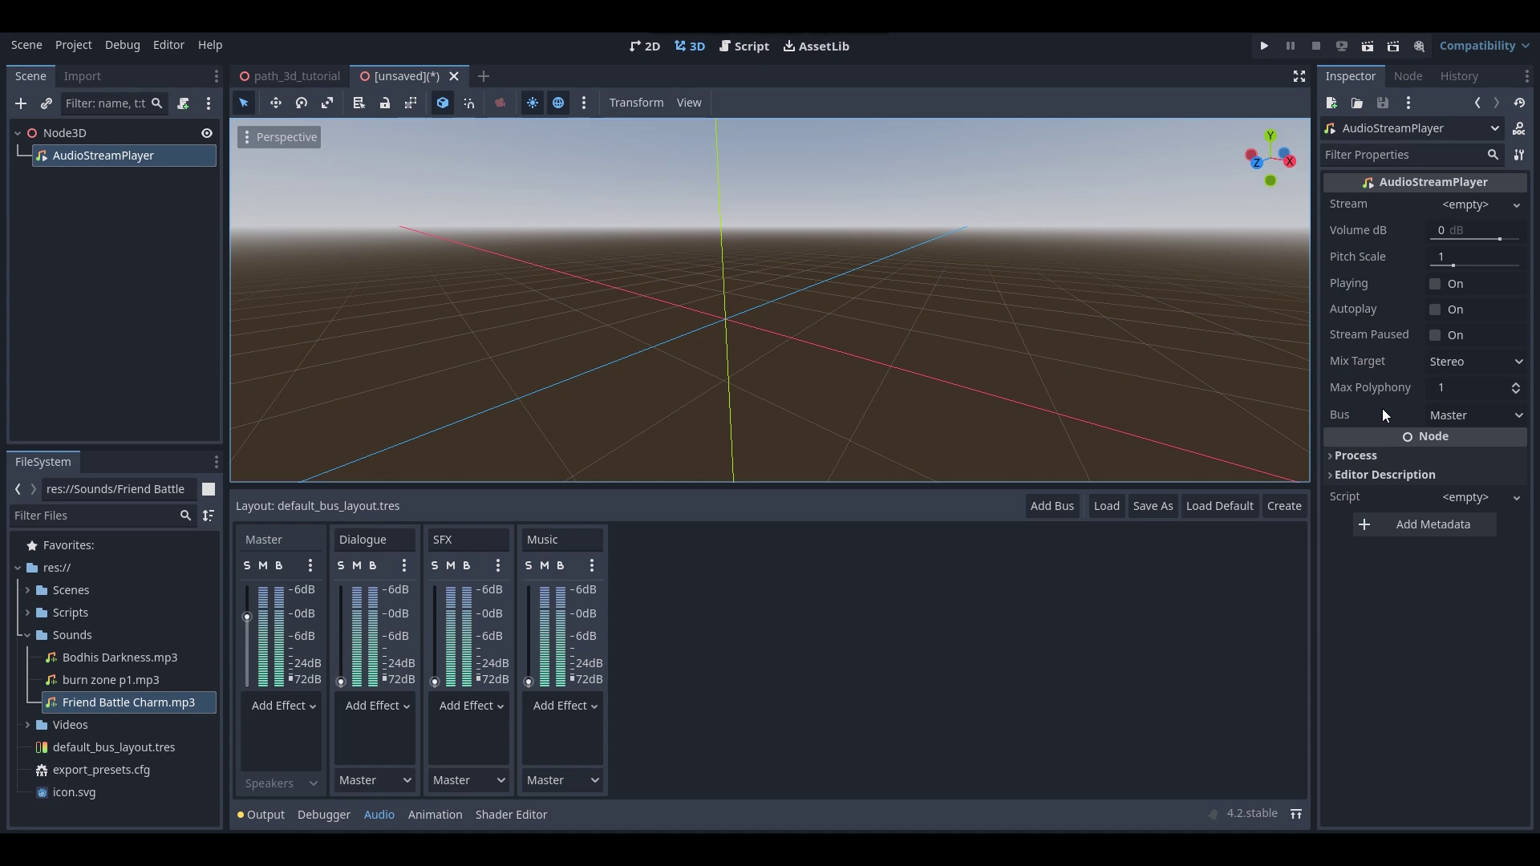
- Set the AudioStreamPlayer's Bus to Dialogue in the Inspector
left_click(1460, 417)
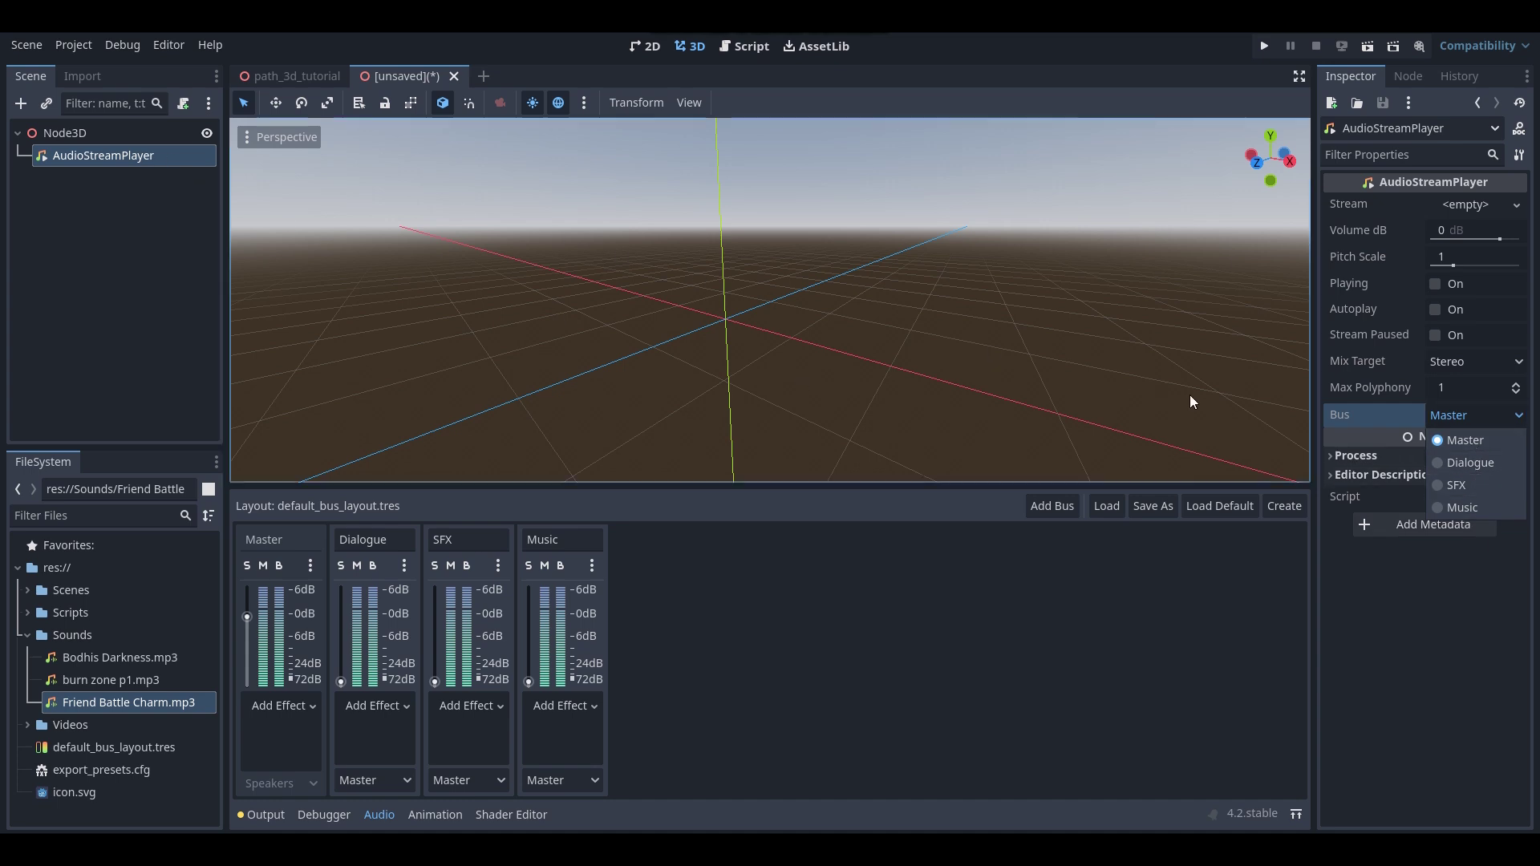
left_click(1466, 463)
left_click(104, 165)
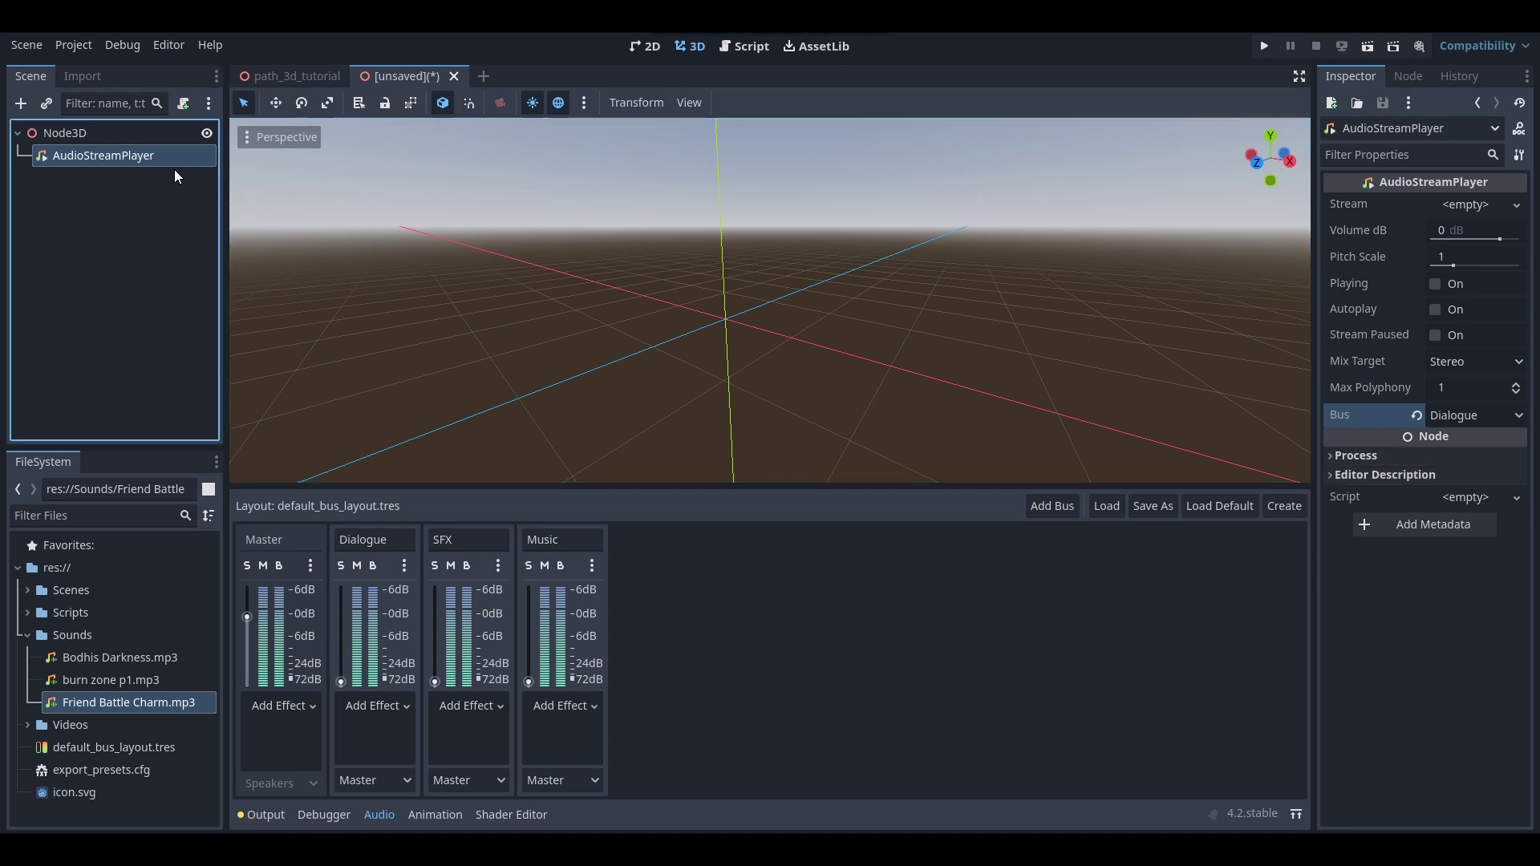
- Duplicate the AudioStreamPlayer twice and set AudioStreamPlayer2's Bus to SFX
key("ctrl+d")
key("ctrl+d")
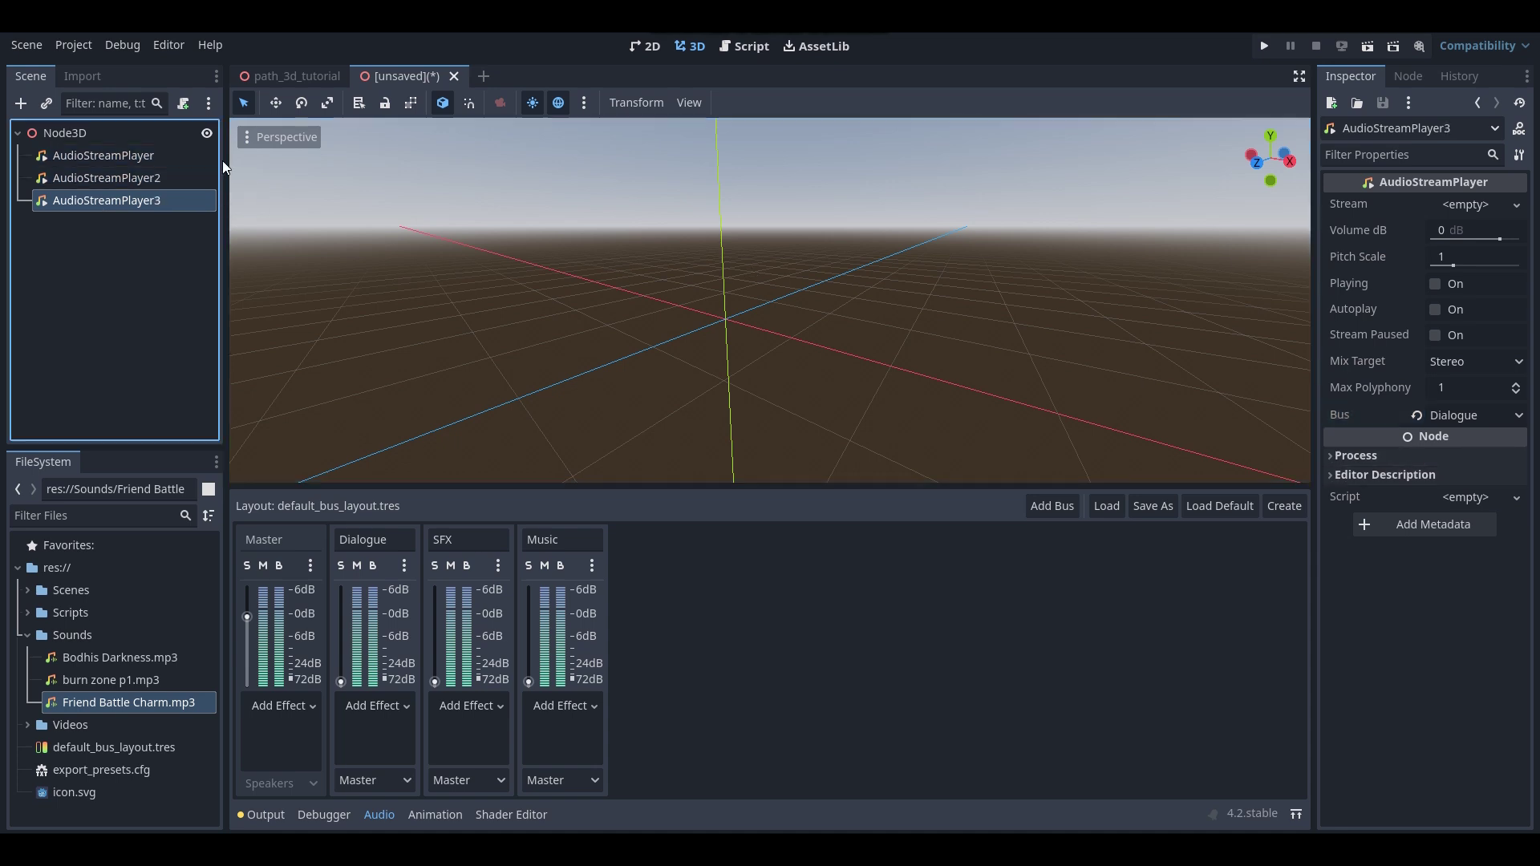
left_click(152, 178)
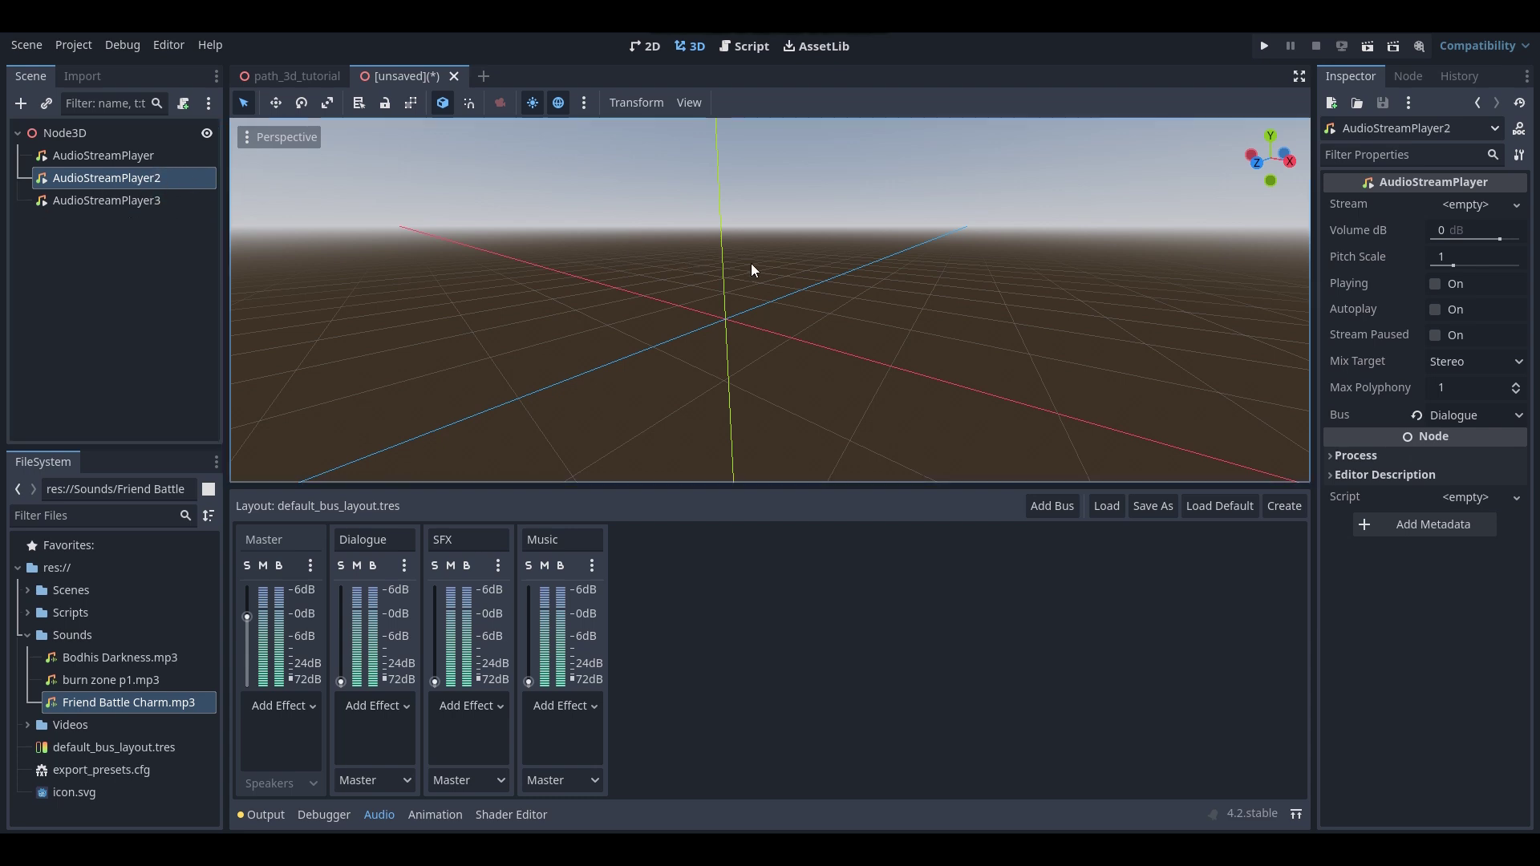
left_click(1467, 417)
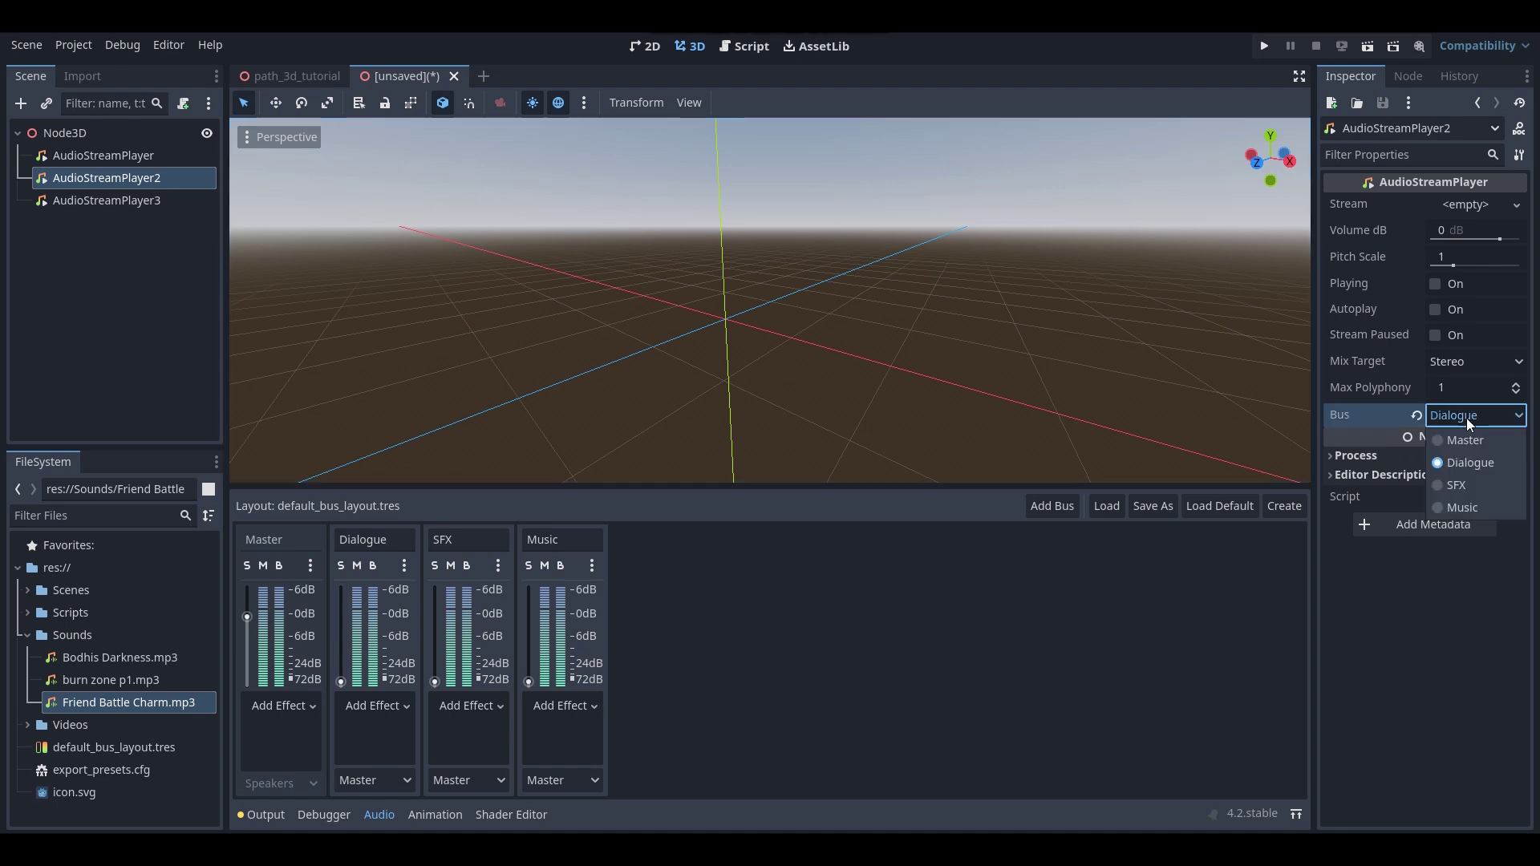
left_click(1457, 488)
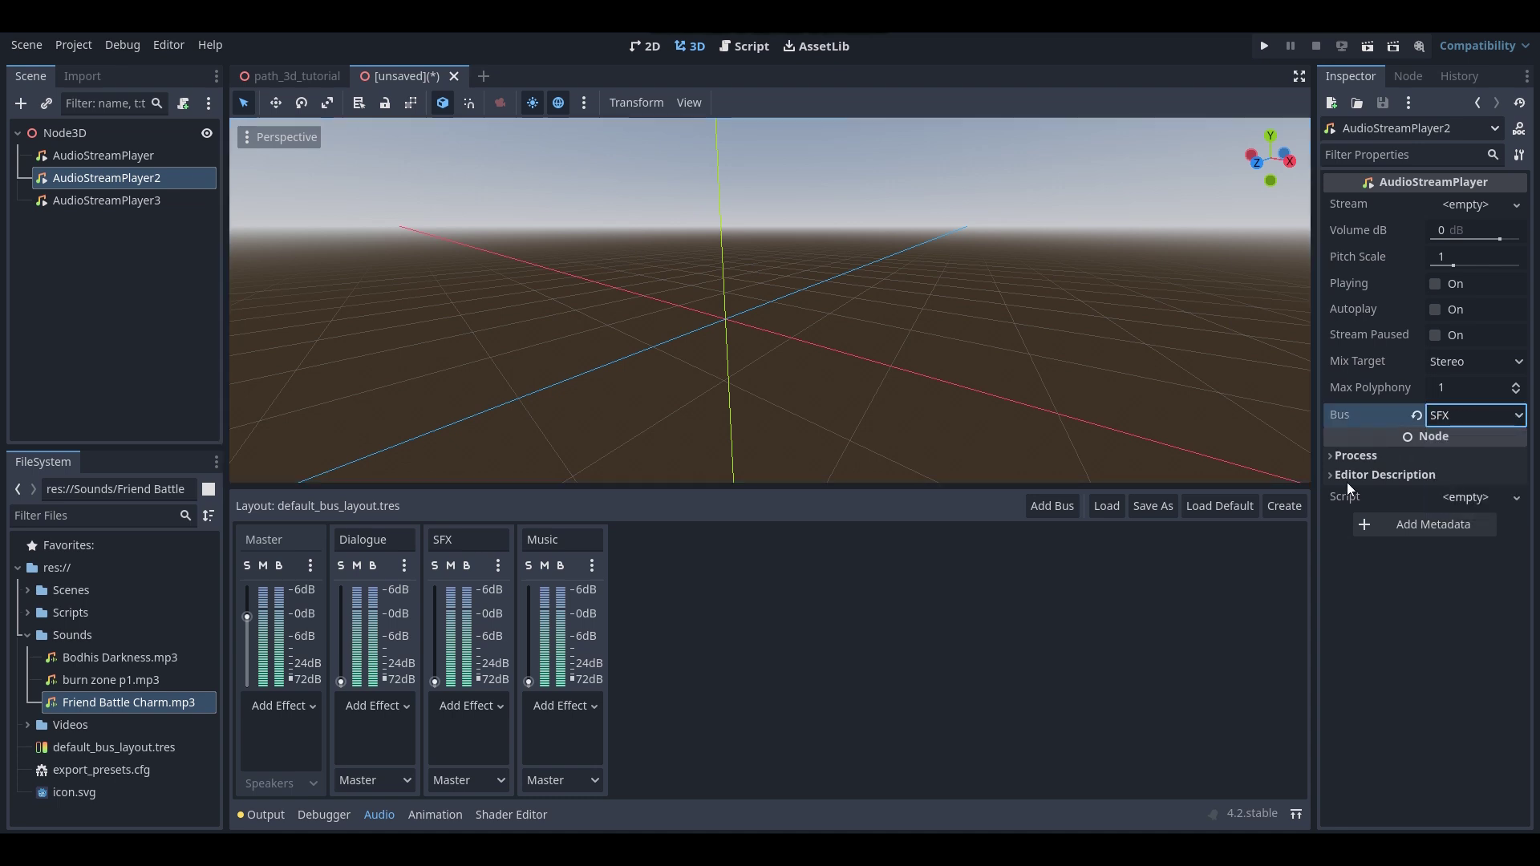
- Set AudioStreamPlayer3's Bus to Music
left_click(91, 199)
left_click(1479, 416)
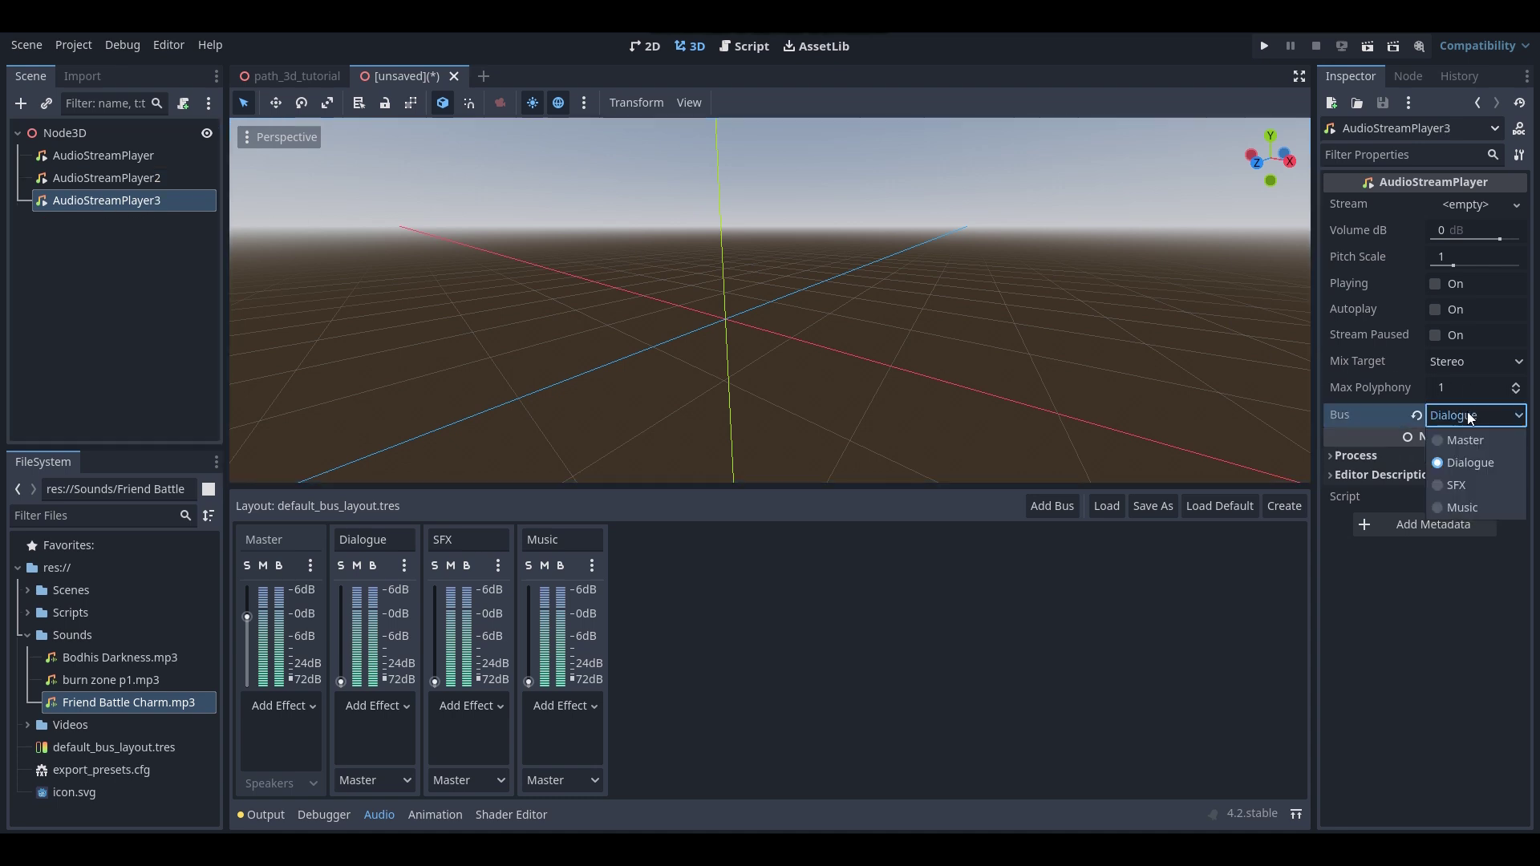
left_click(1455, 507)
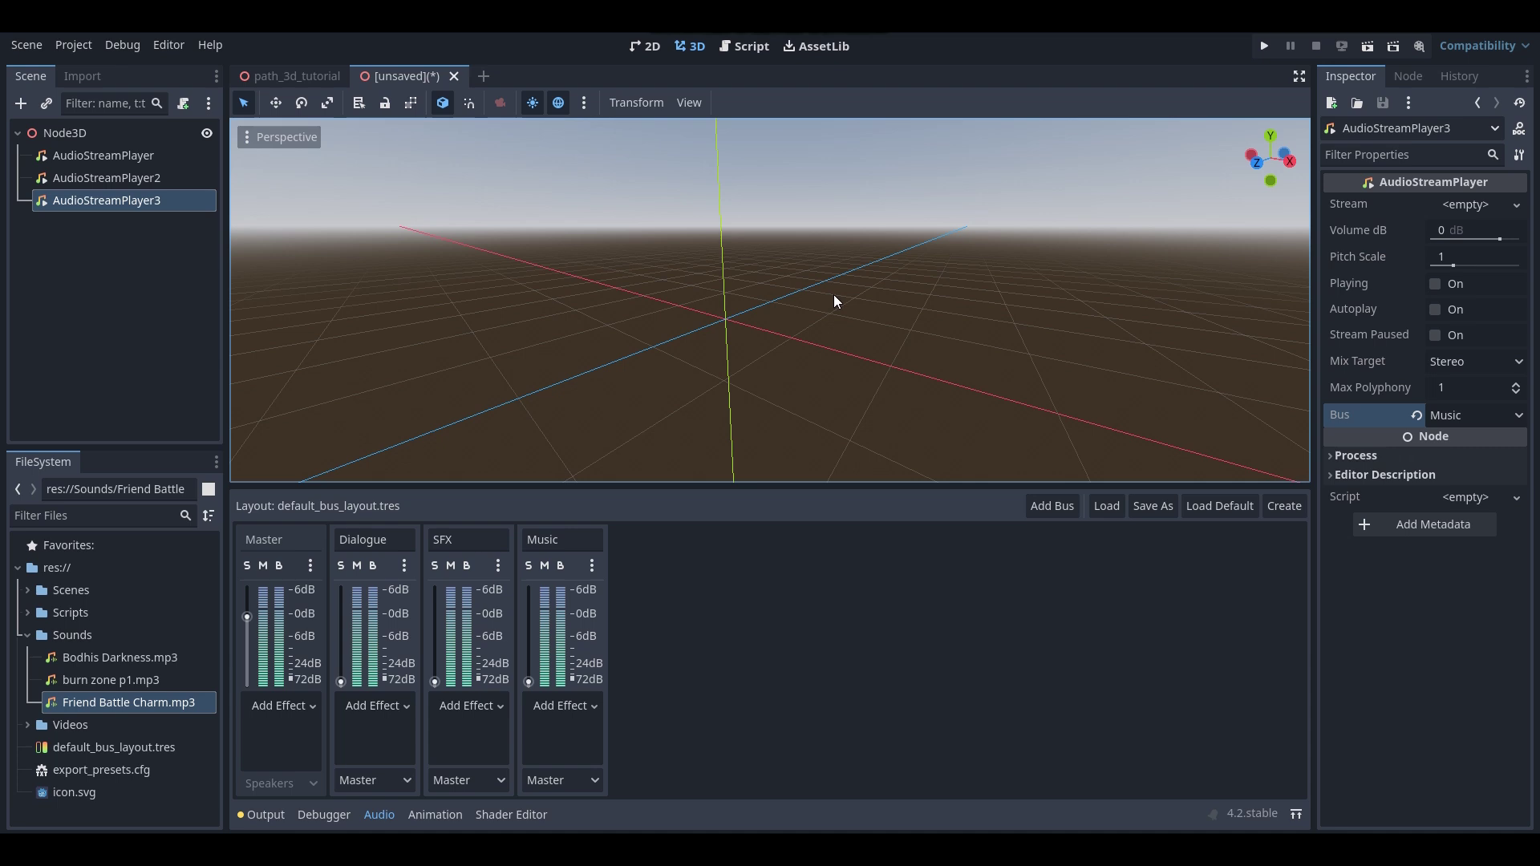
left_click(1472, 415)
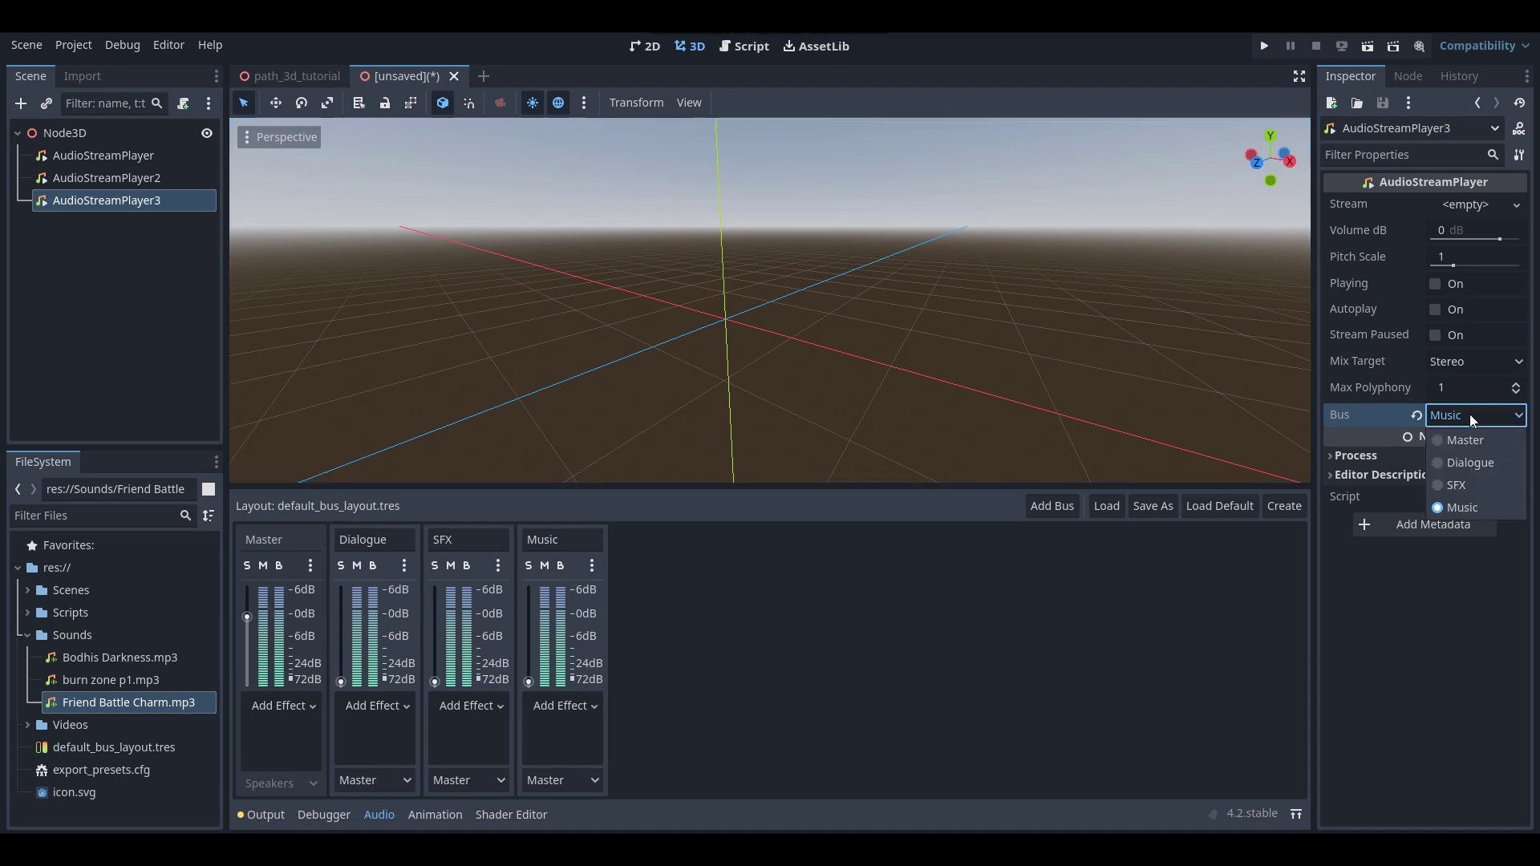
left_click(1469, 414)
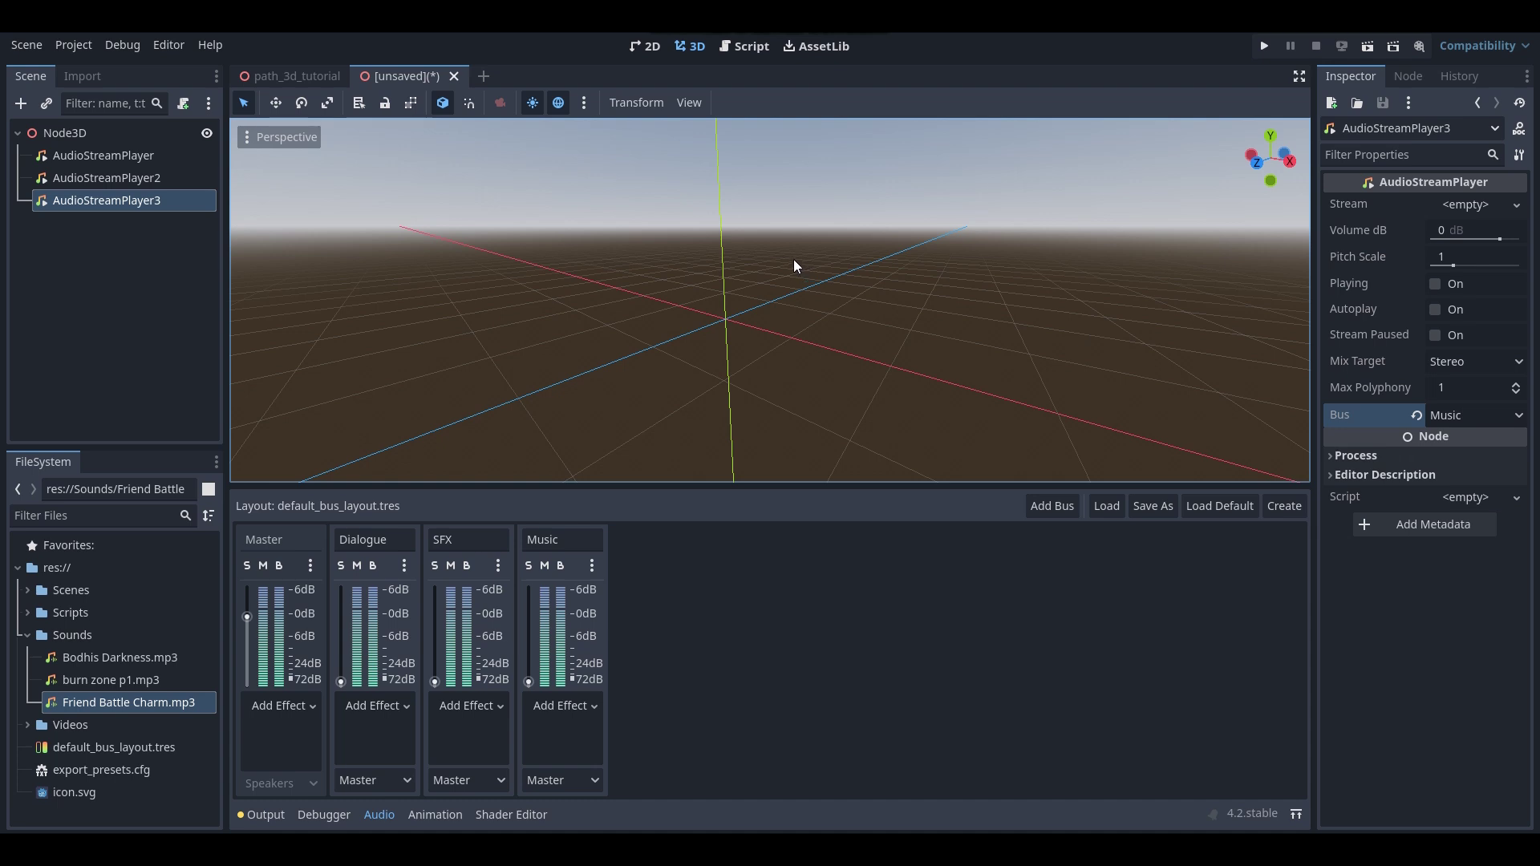
- Recheck AudioStreamPlayer3's Bus dropdown, leaving it on Music
left_click(1464, 420)
left_click(1464, 420)
left_click(435, 681)
middle_click_drag(748, 306, 773, 338)
key("Up")
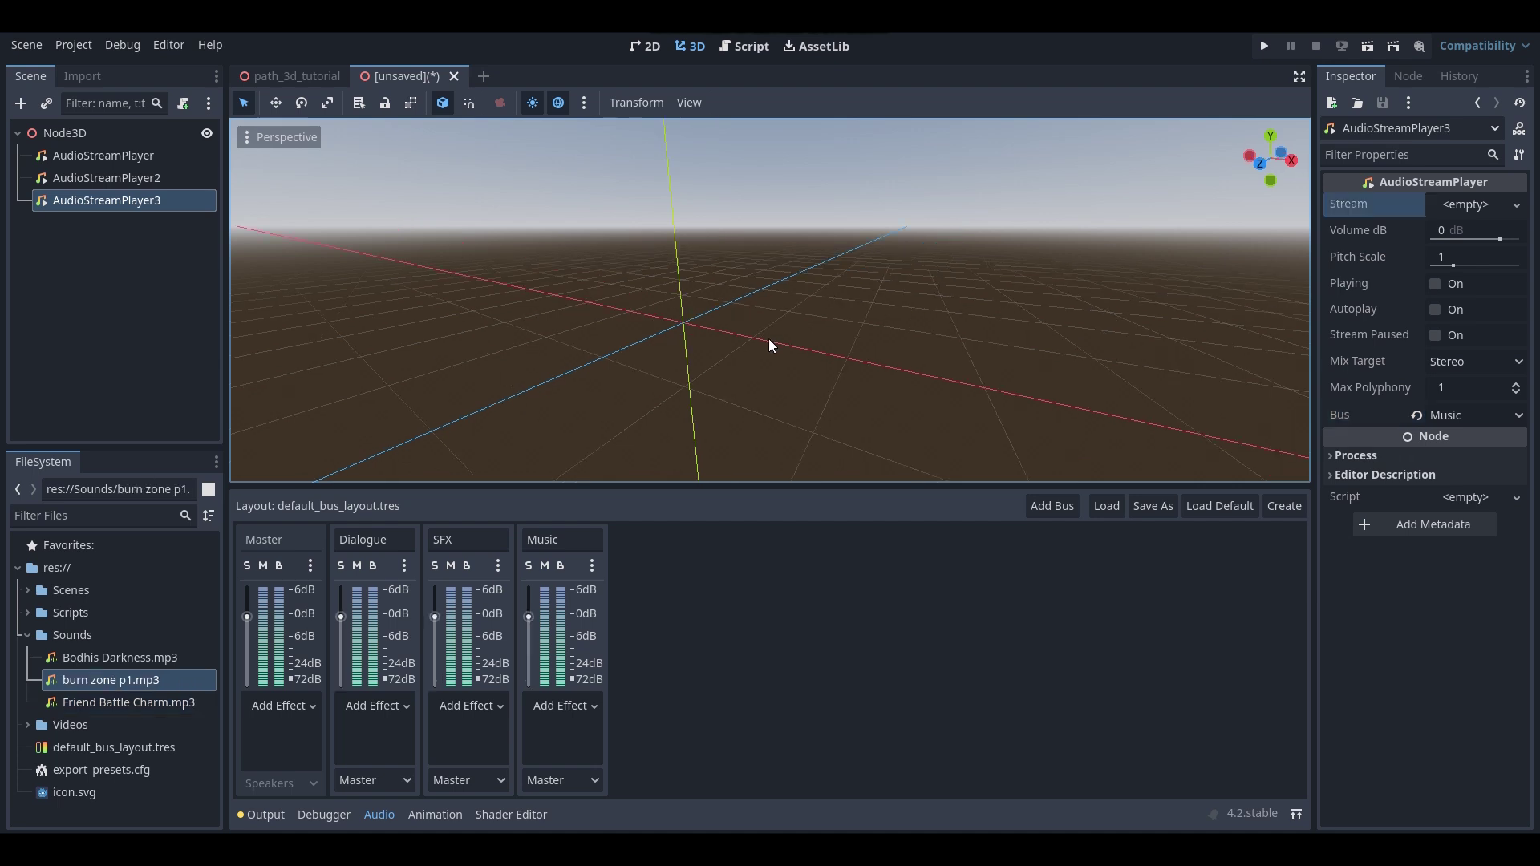
- Verify each player's Bus (Dialogue, SFX, Music) and go to the Sounds folder in FileSystem
left_click(154, 156)
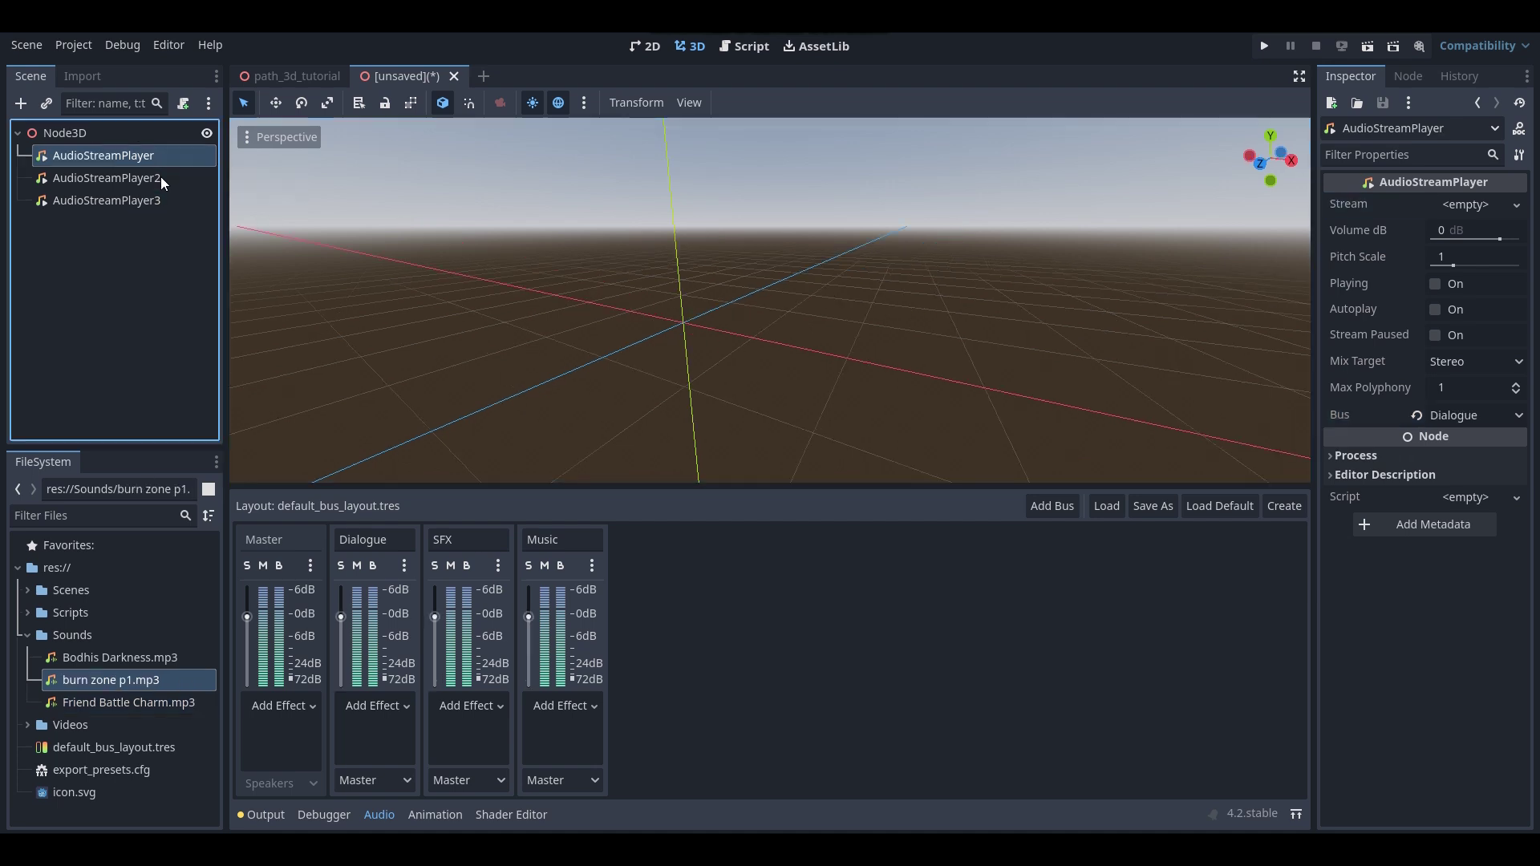
left_click(160, 178)
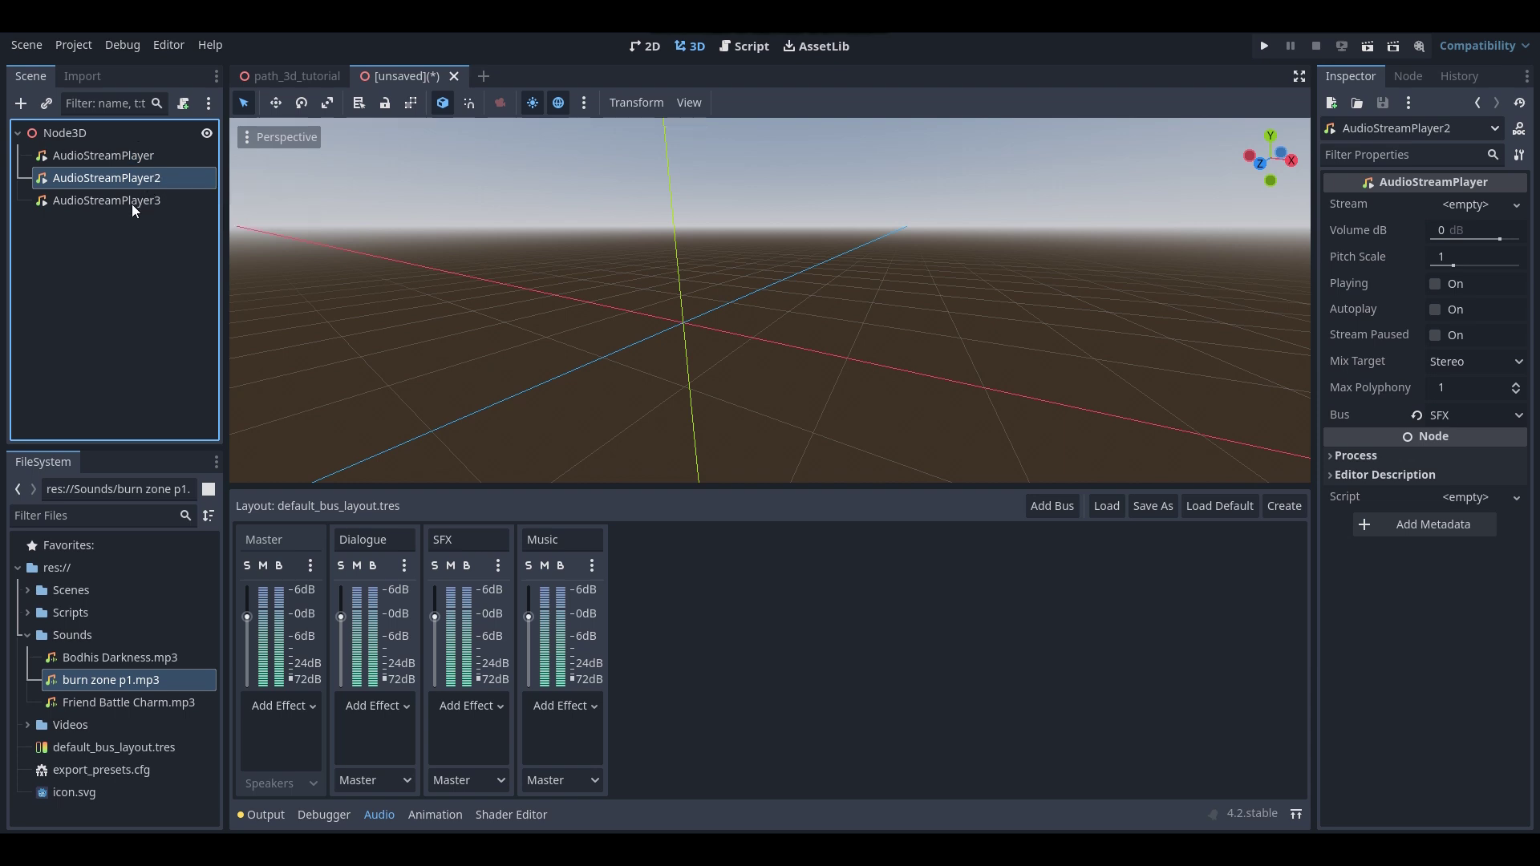
left_click(131, 201)
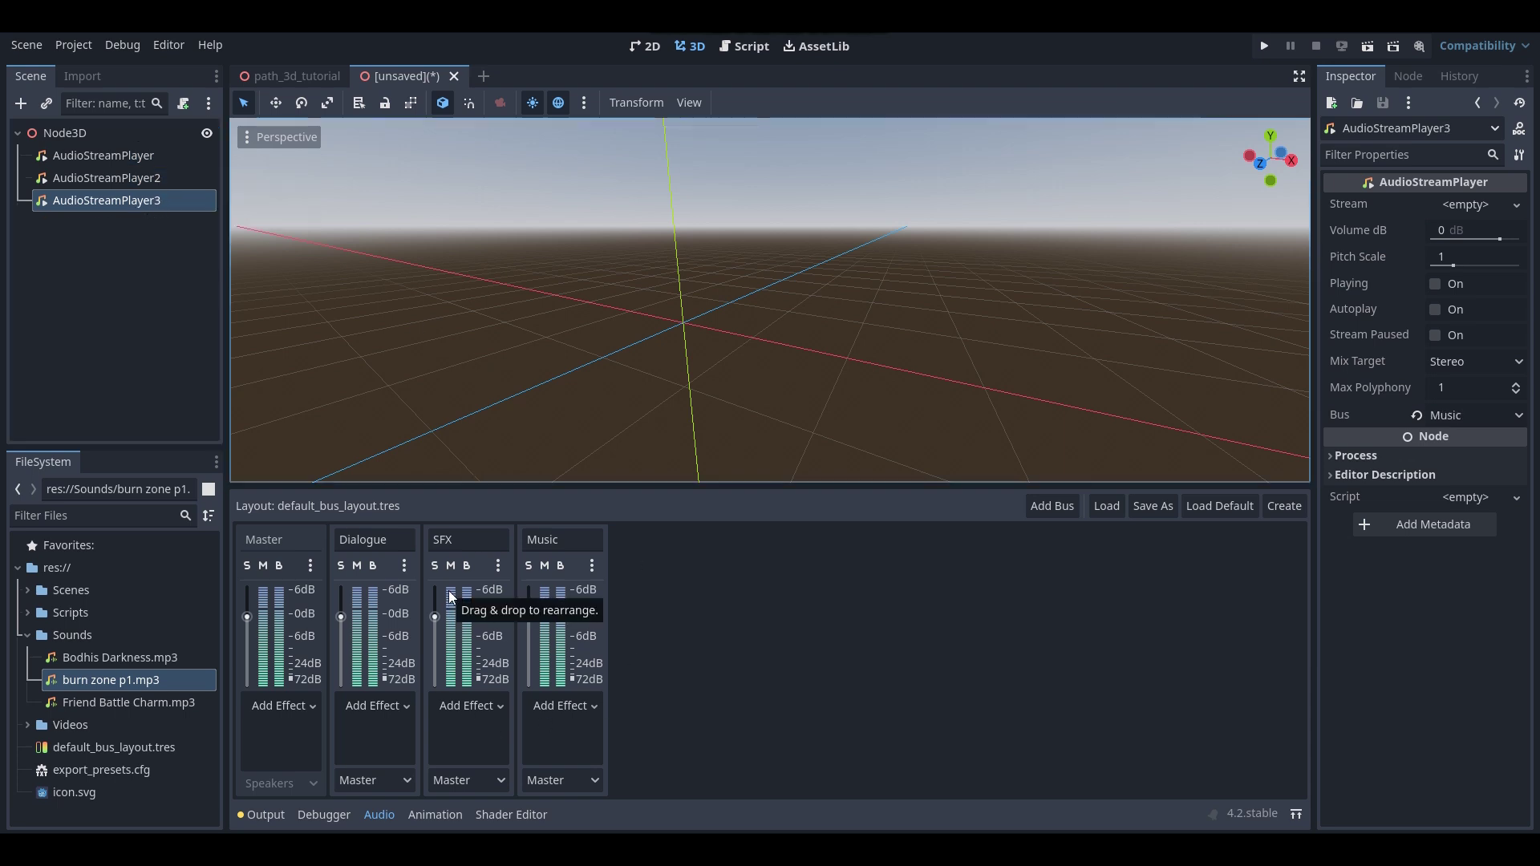
left_click(156, 161)
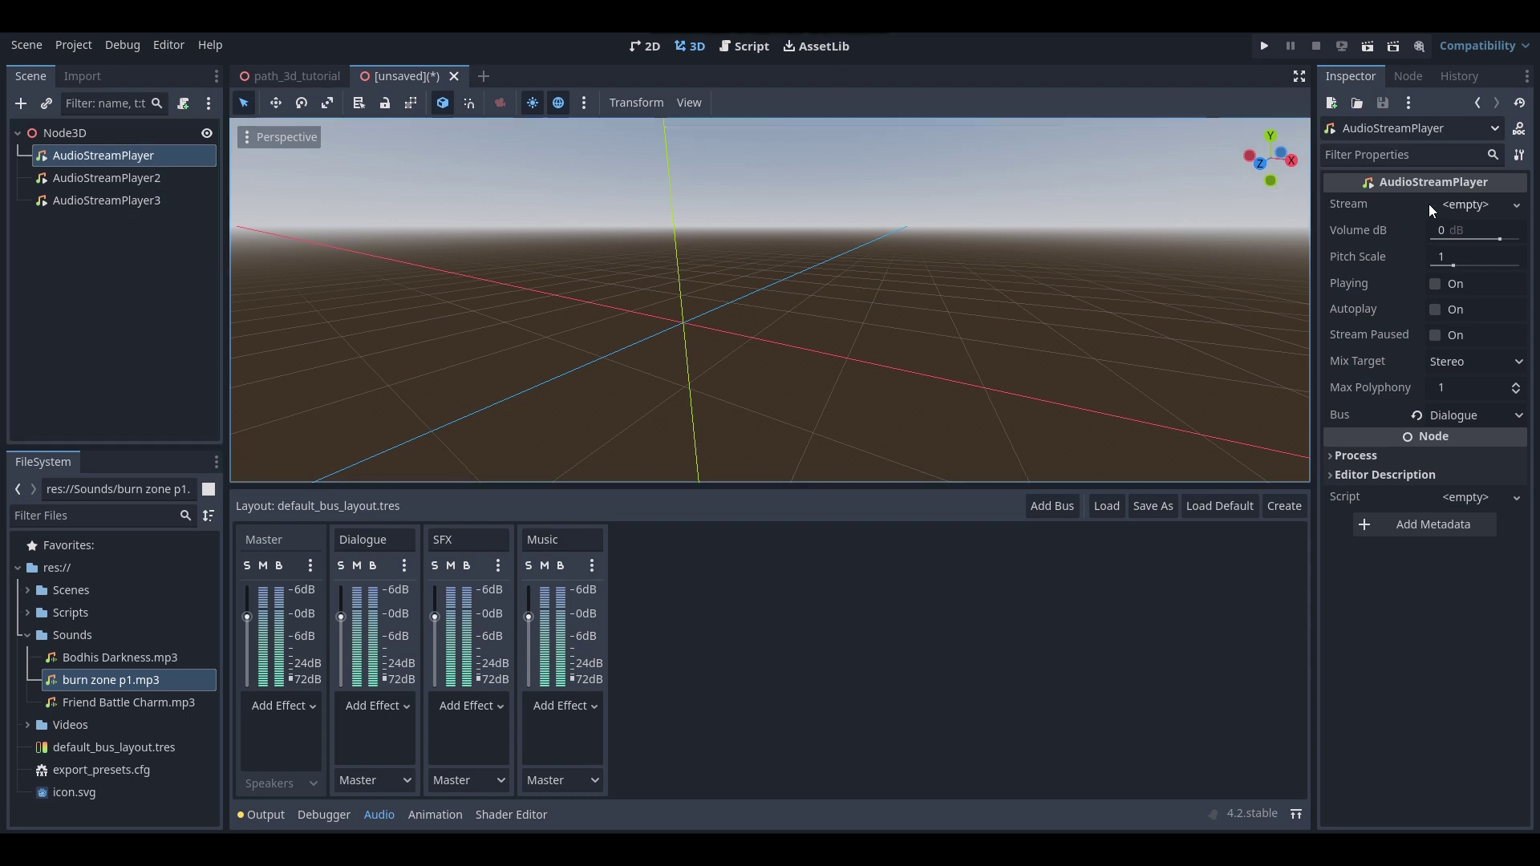
left_click(106, 639)
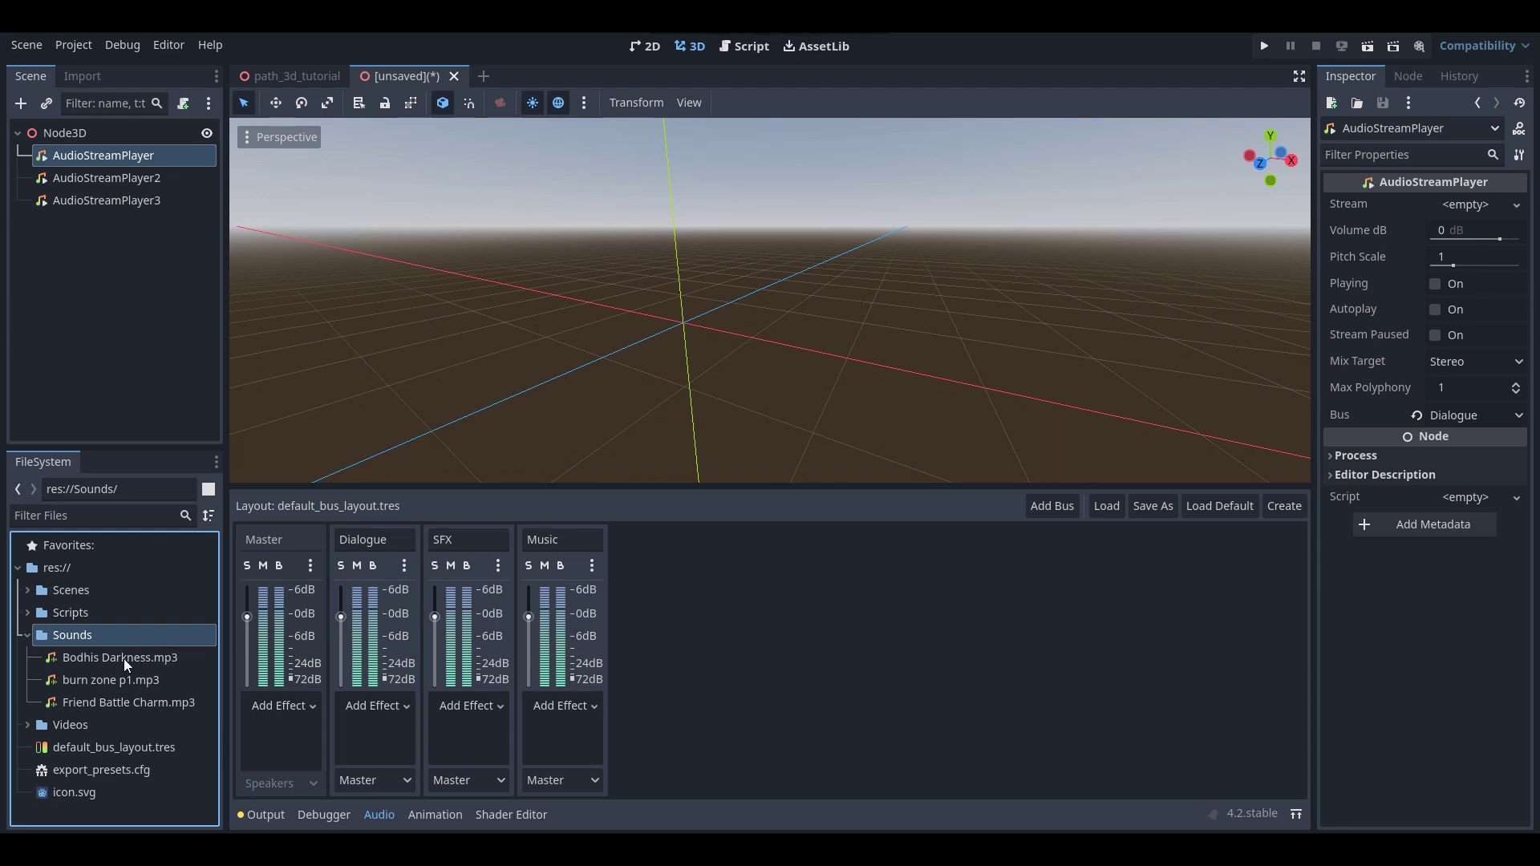
- Look over the mp3 files in the Sounds folder and the players' settings
left_click(123, 657)
left_click(117, 677)
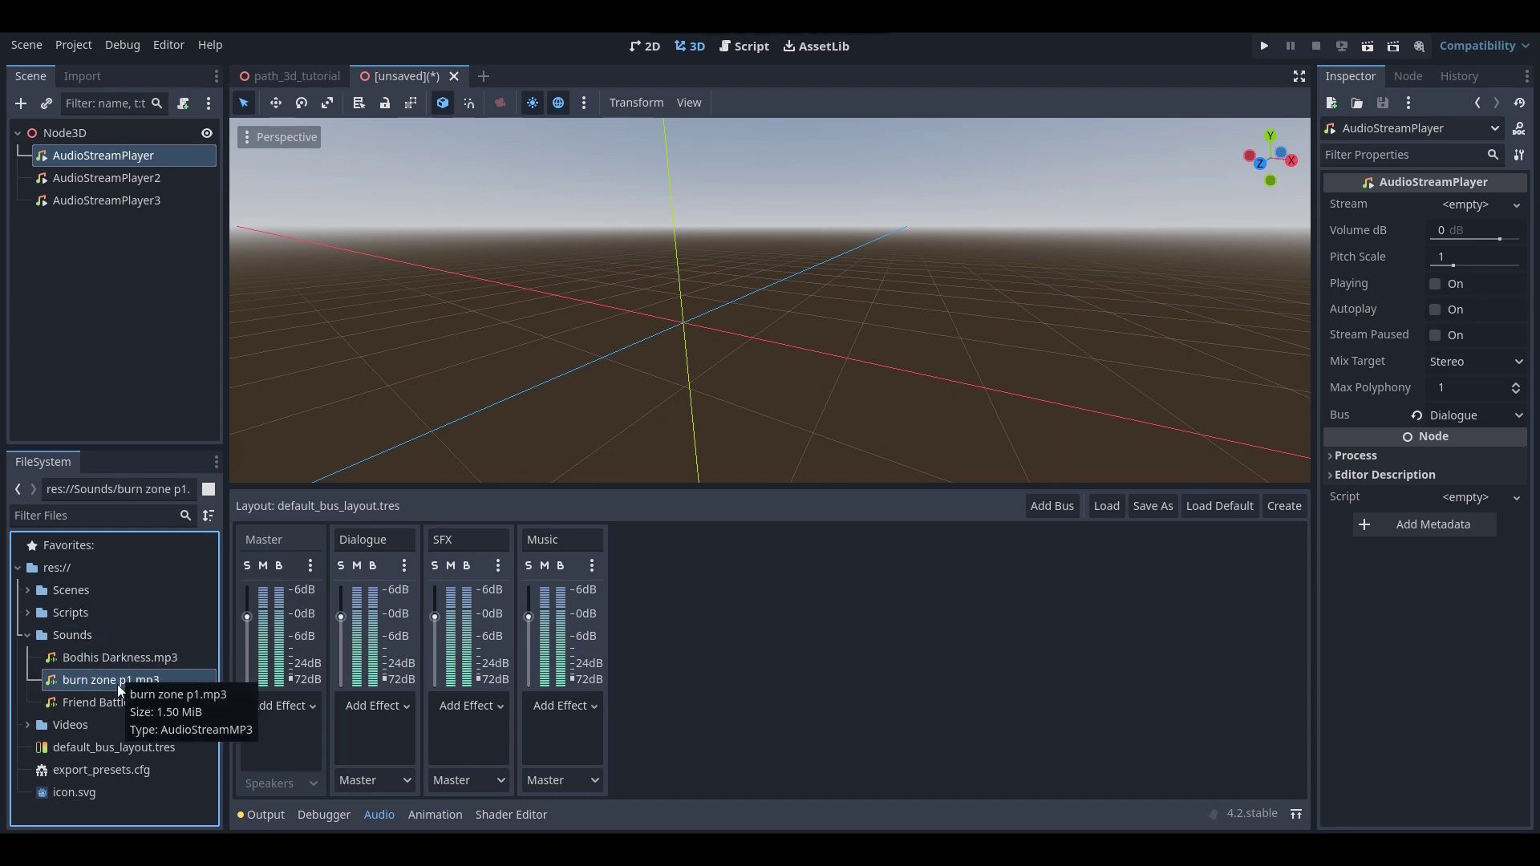
left_click(117, 704)
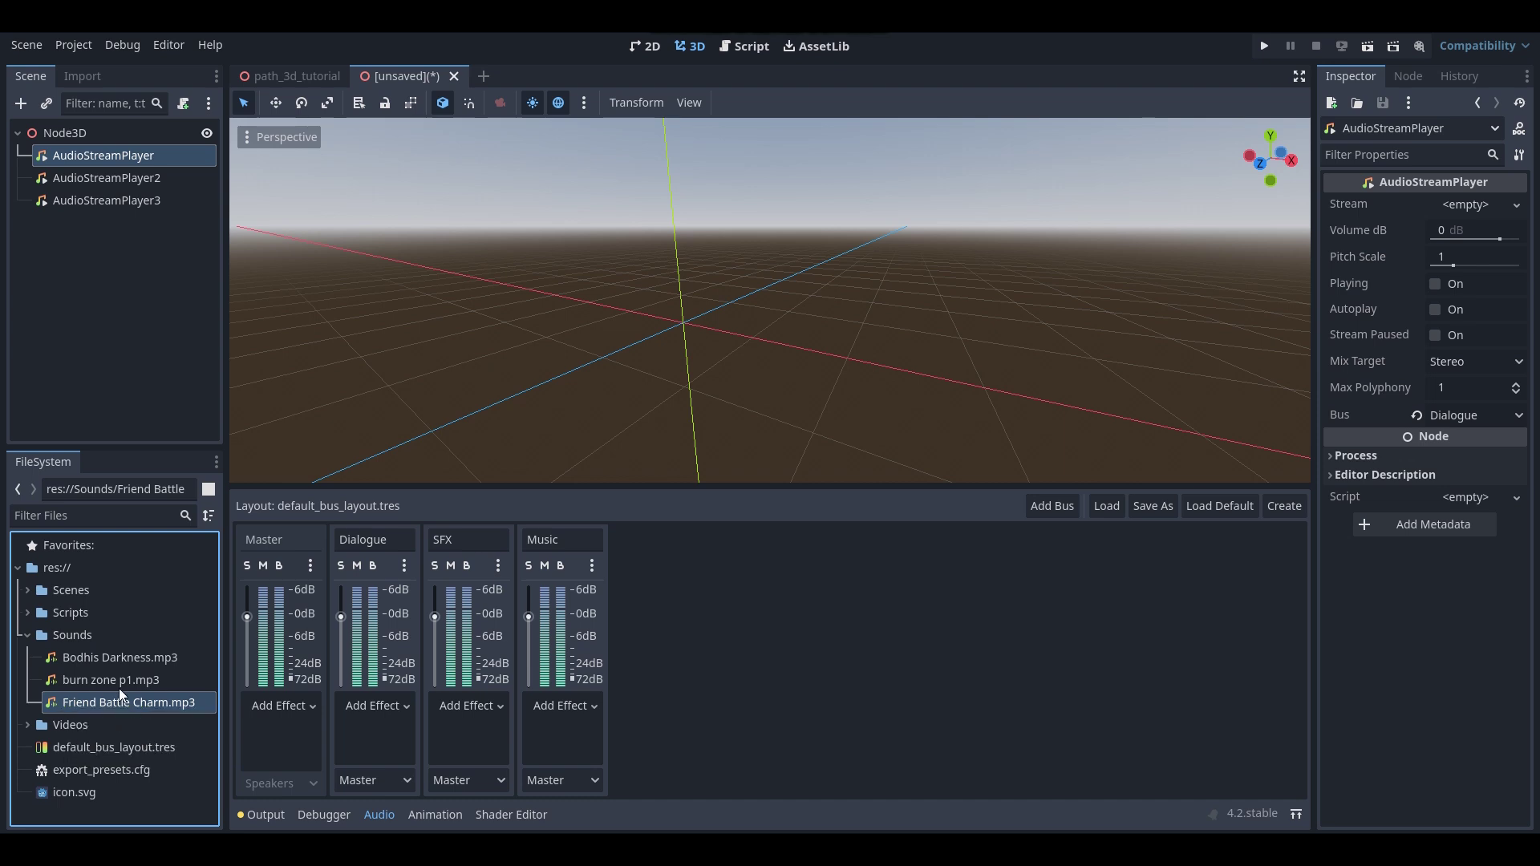
left_click(107, 659)
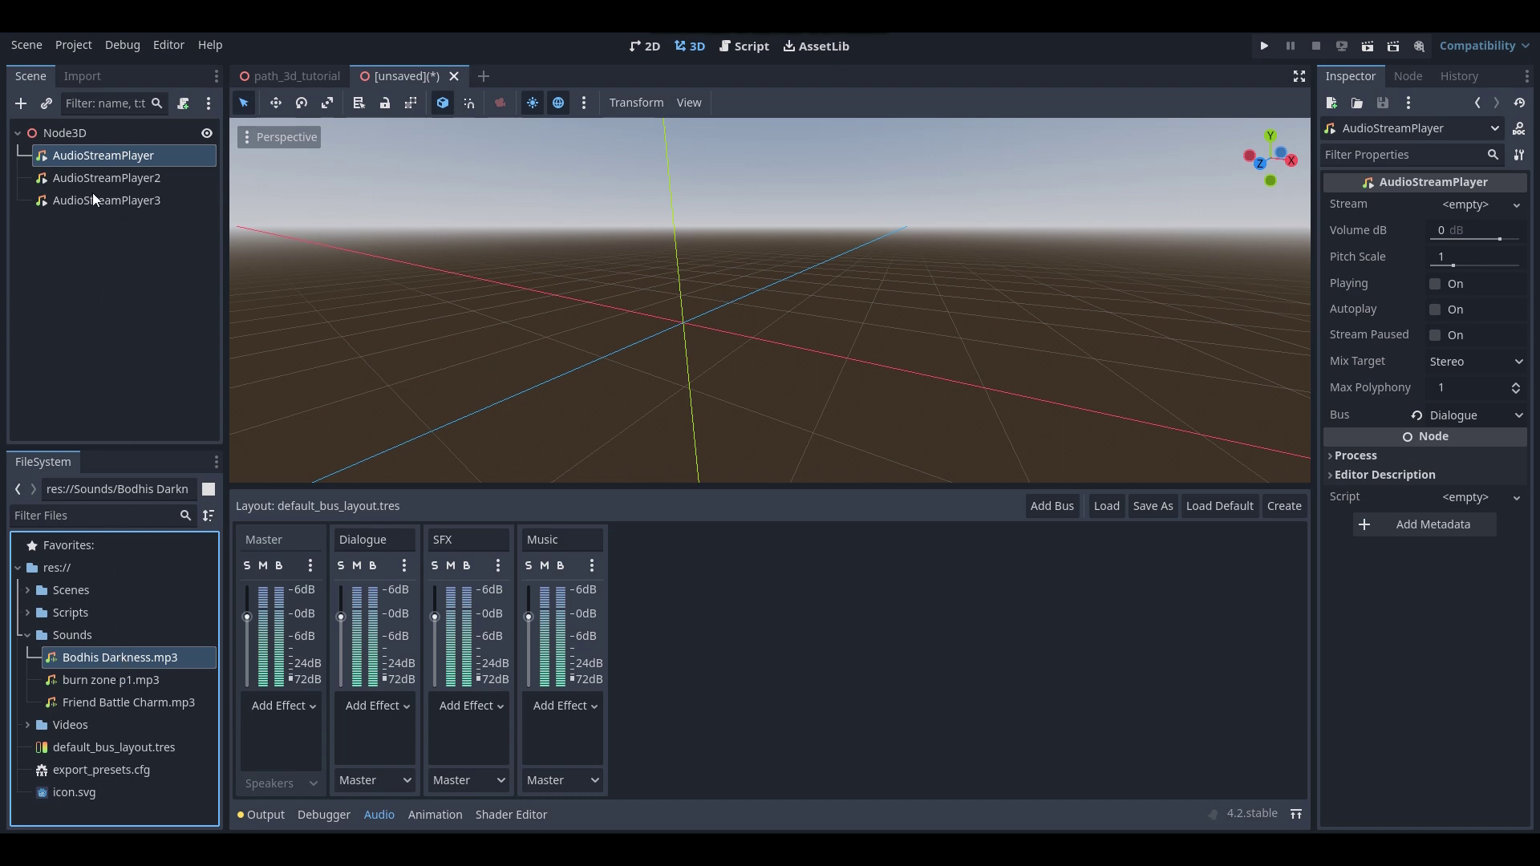
left_click(118, 178)
left_click(127, 157)
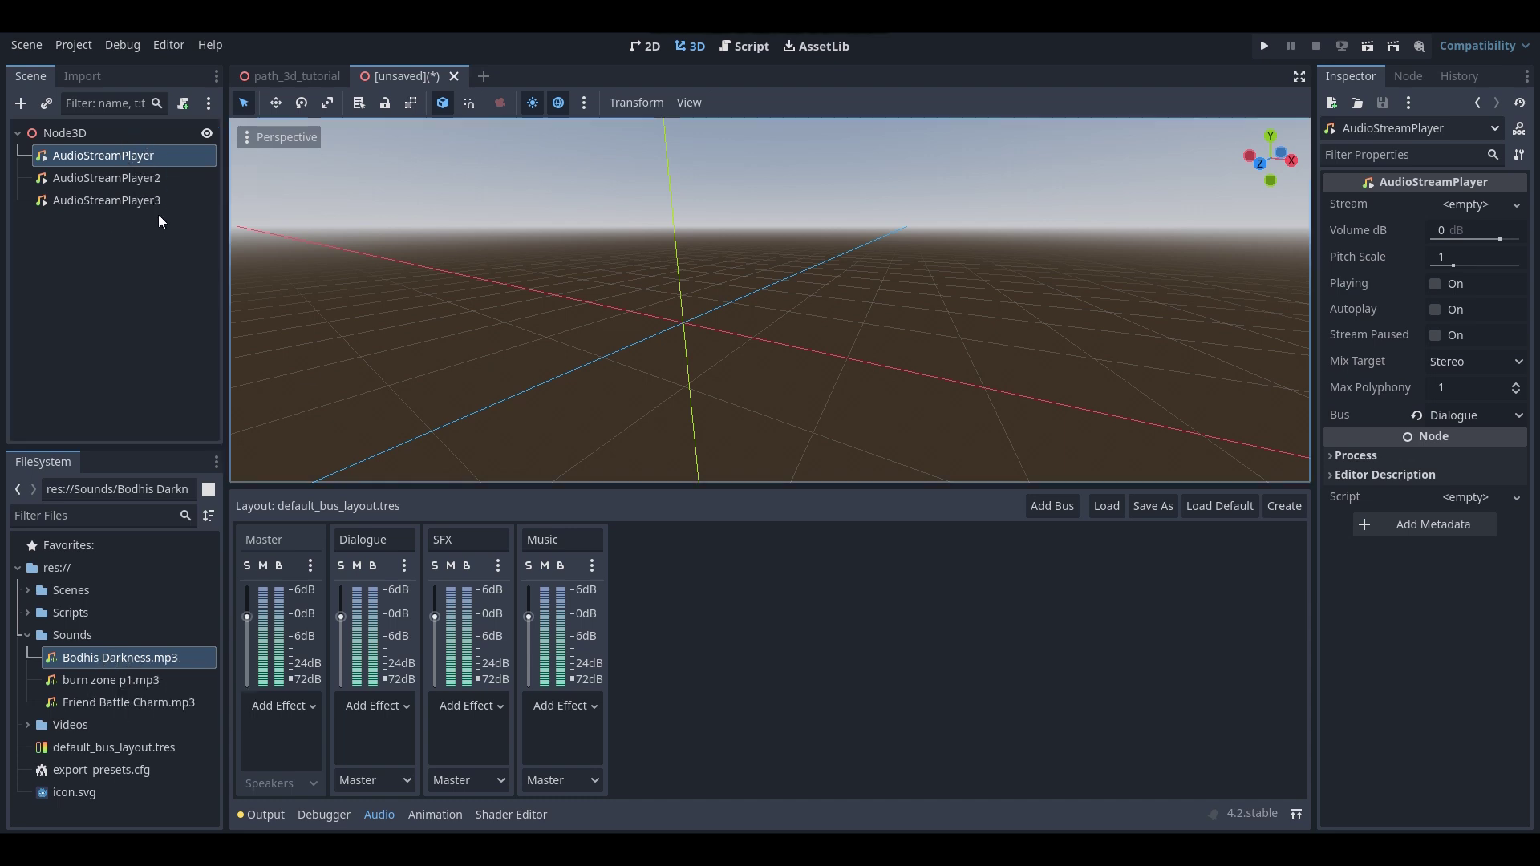
- Drag Bodhis Darkness, burn zone p1 and Friend Battle Charm mp3s onto the three players' Stream
left_click_drag(99, 653, 1458, 204)
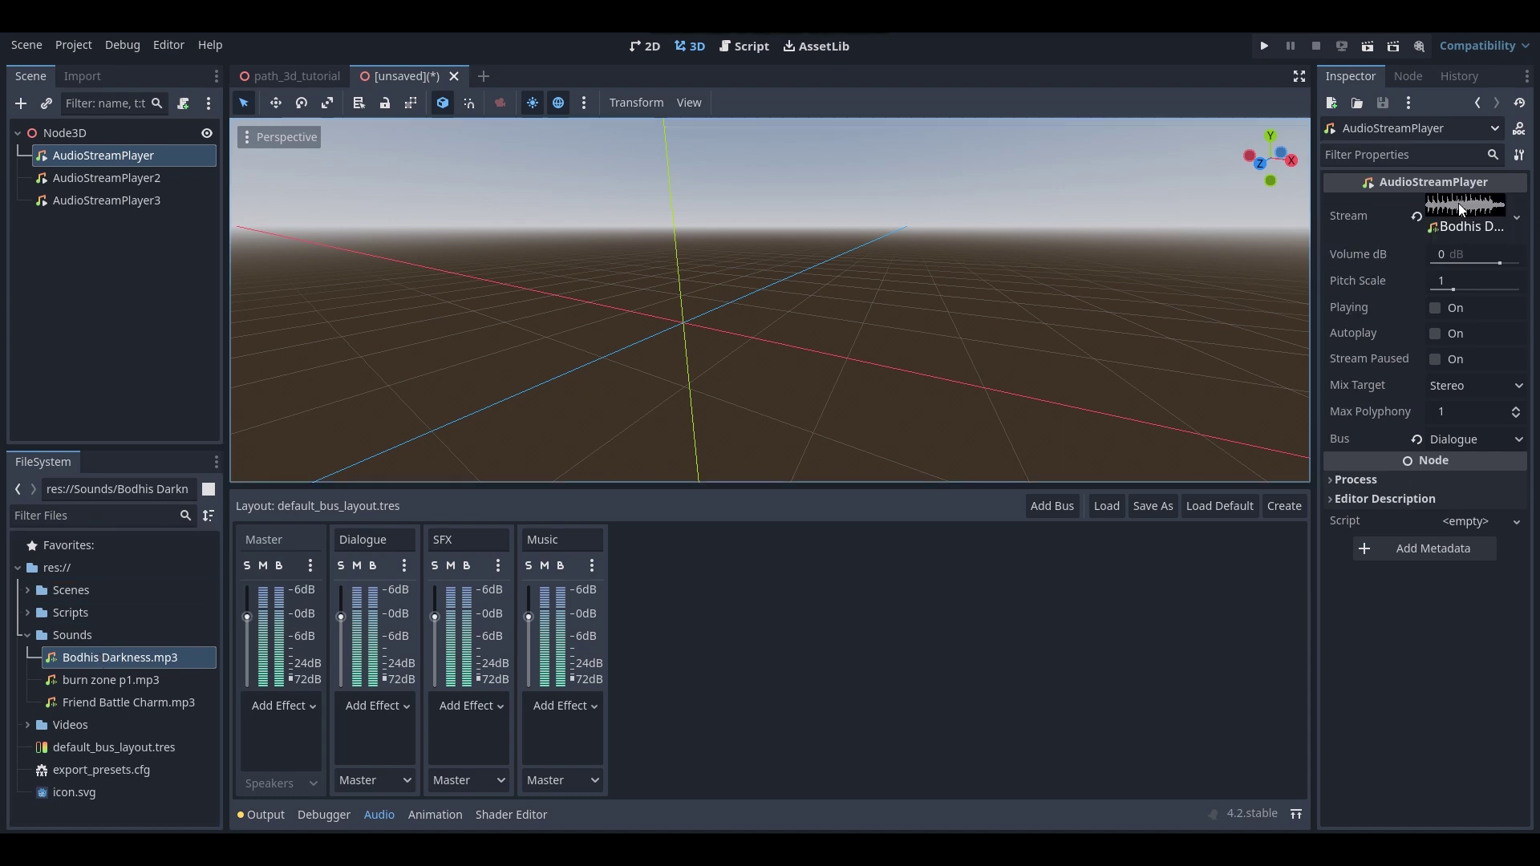
left_click(88, 179)
mouse_move(79, 681)
left_mouse_down()
mouse_move(1336, 331)
mouse_move(1466, 210)
left_mouse_up()
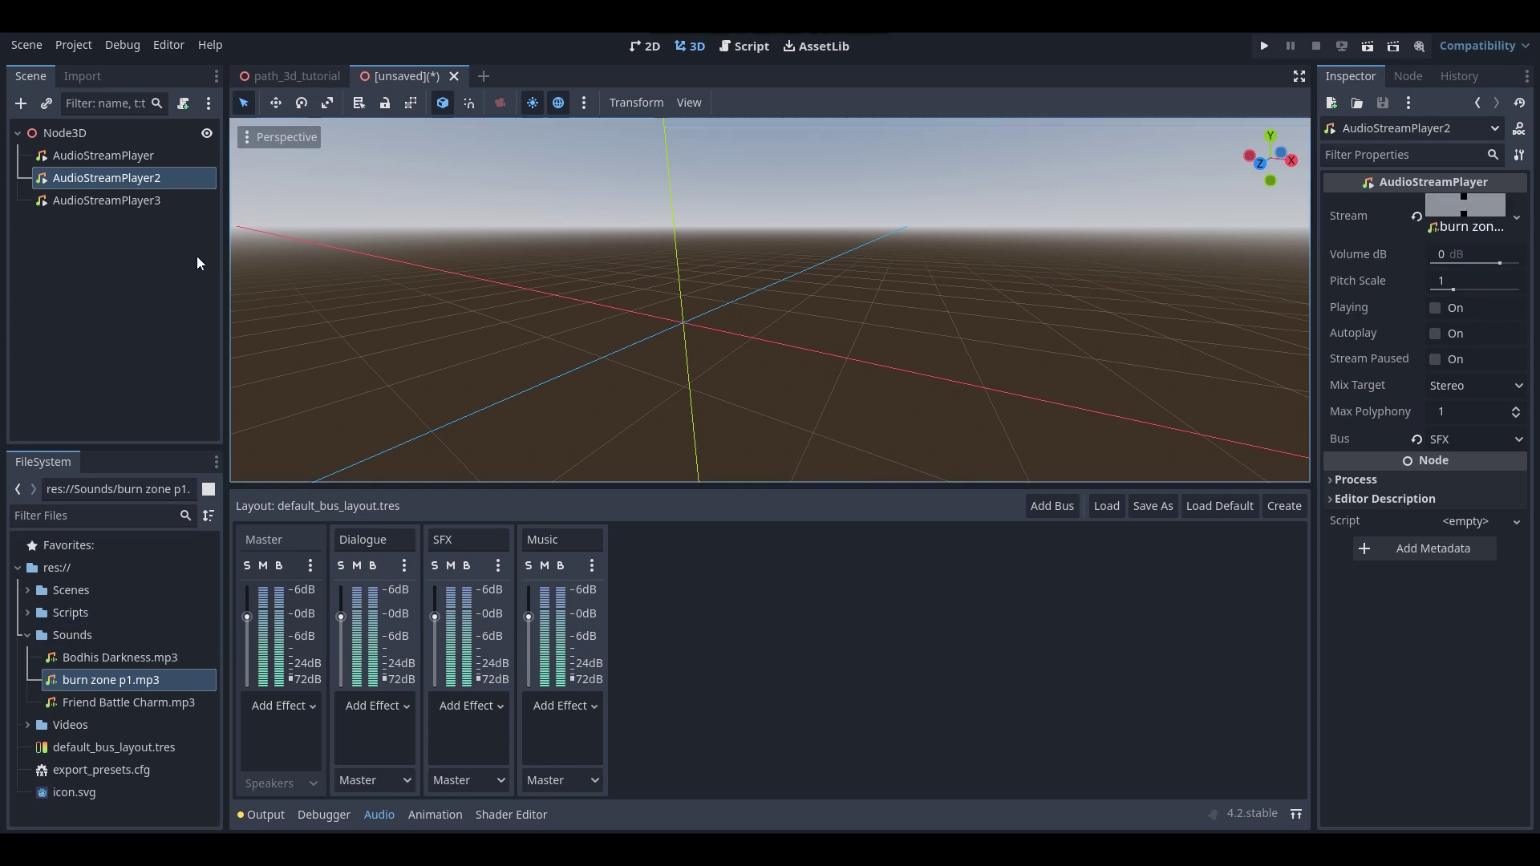
left_click(142, 201)
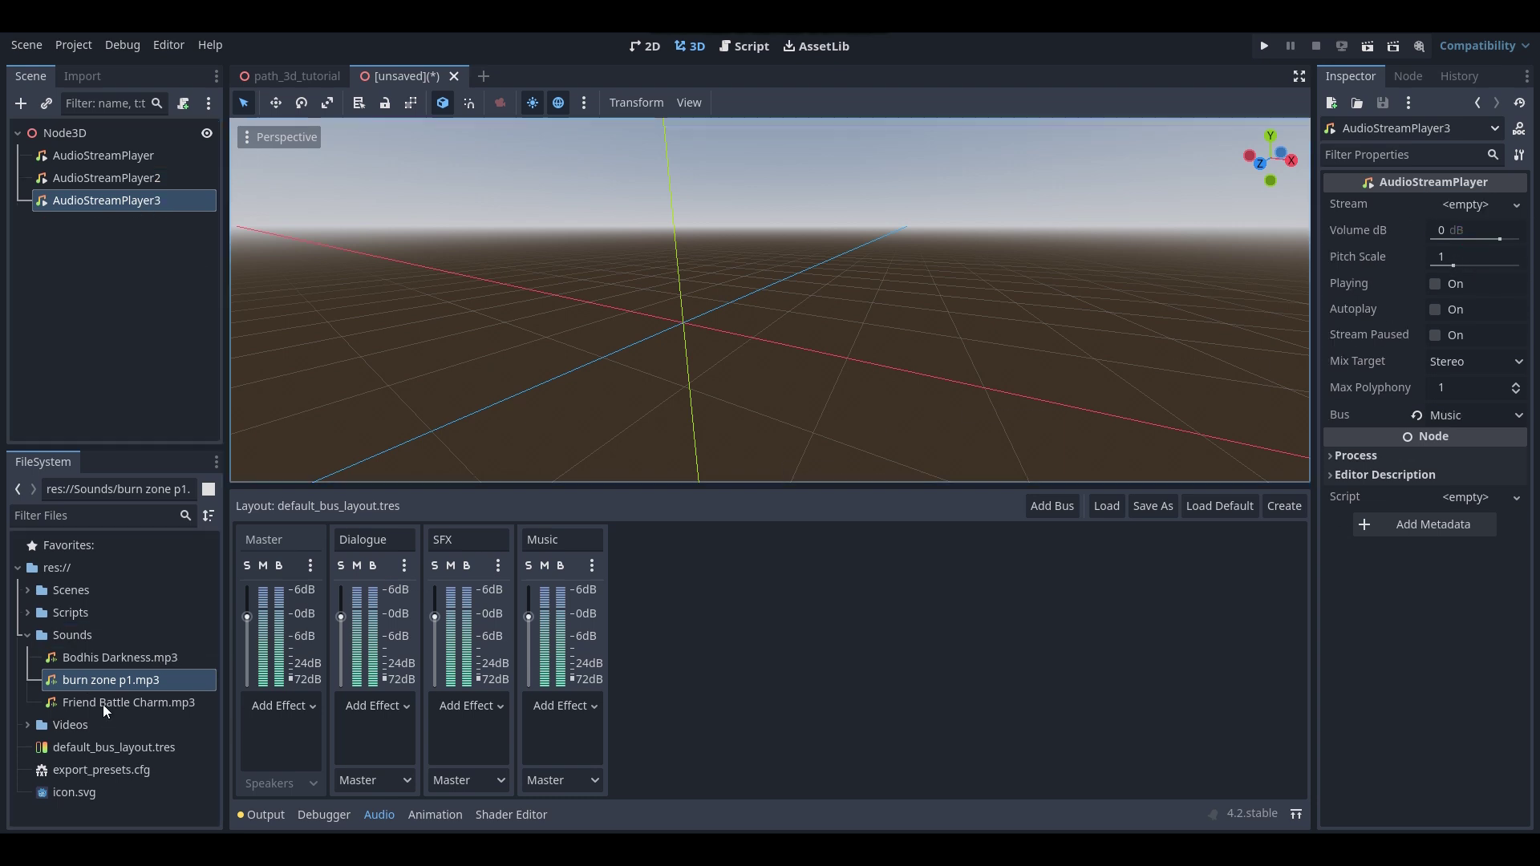
left_click_drag(94, 704, 1467, 209)
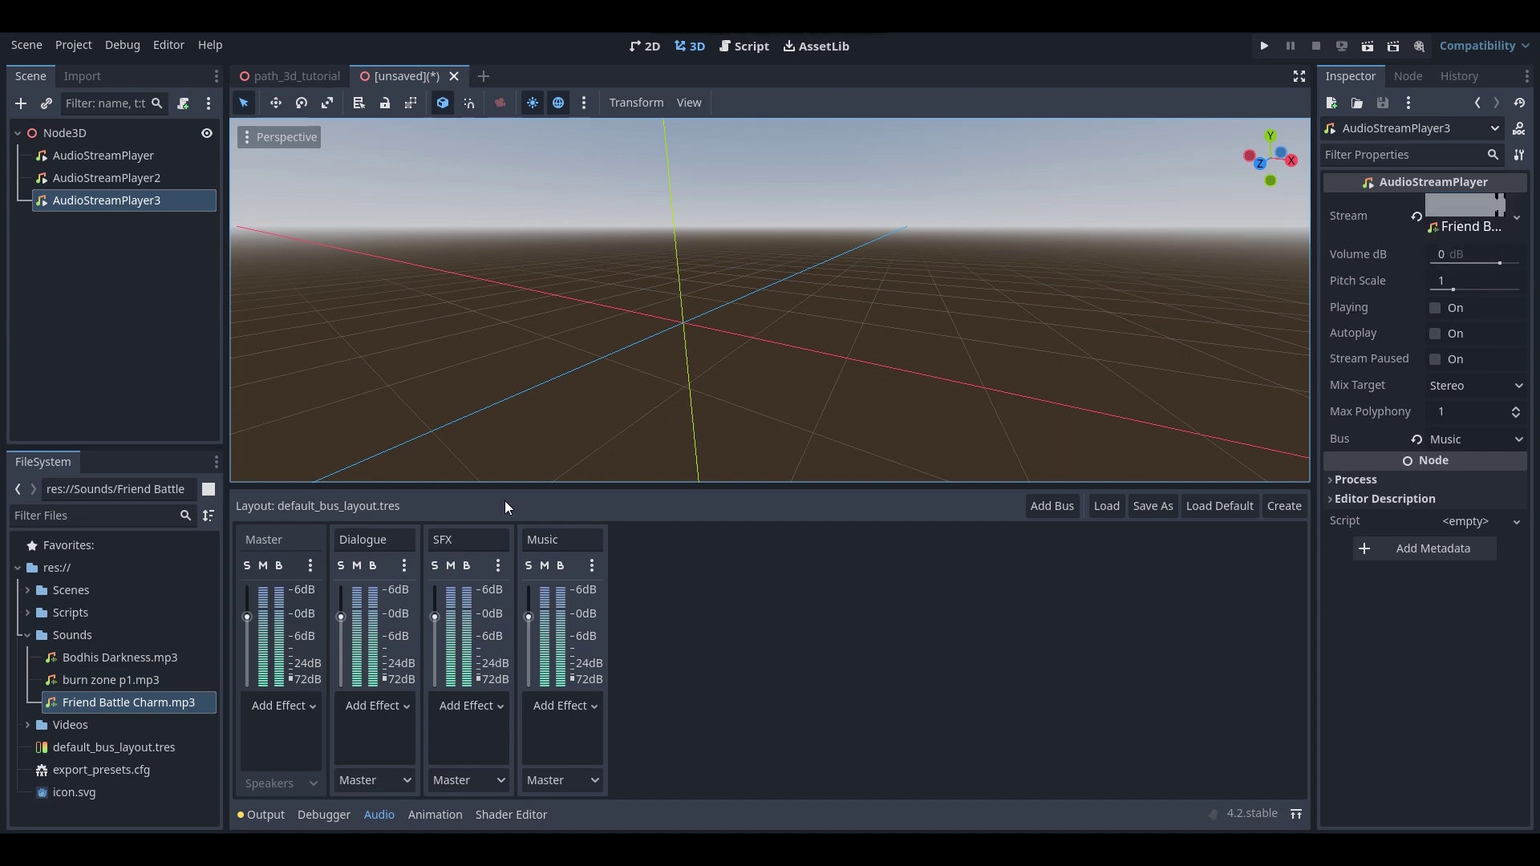
left_click(170, 662)
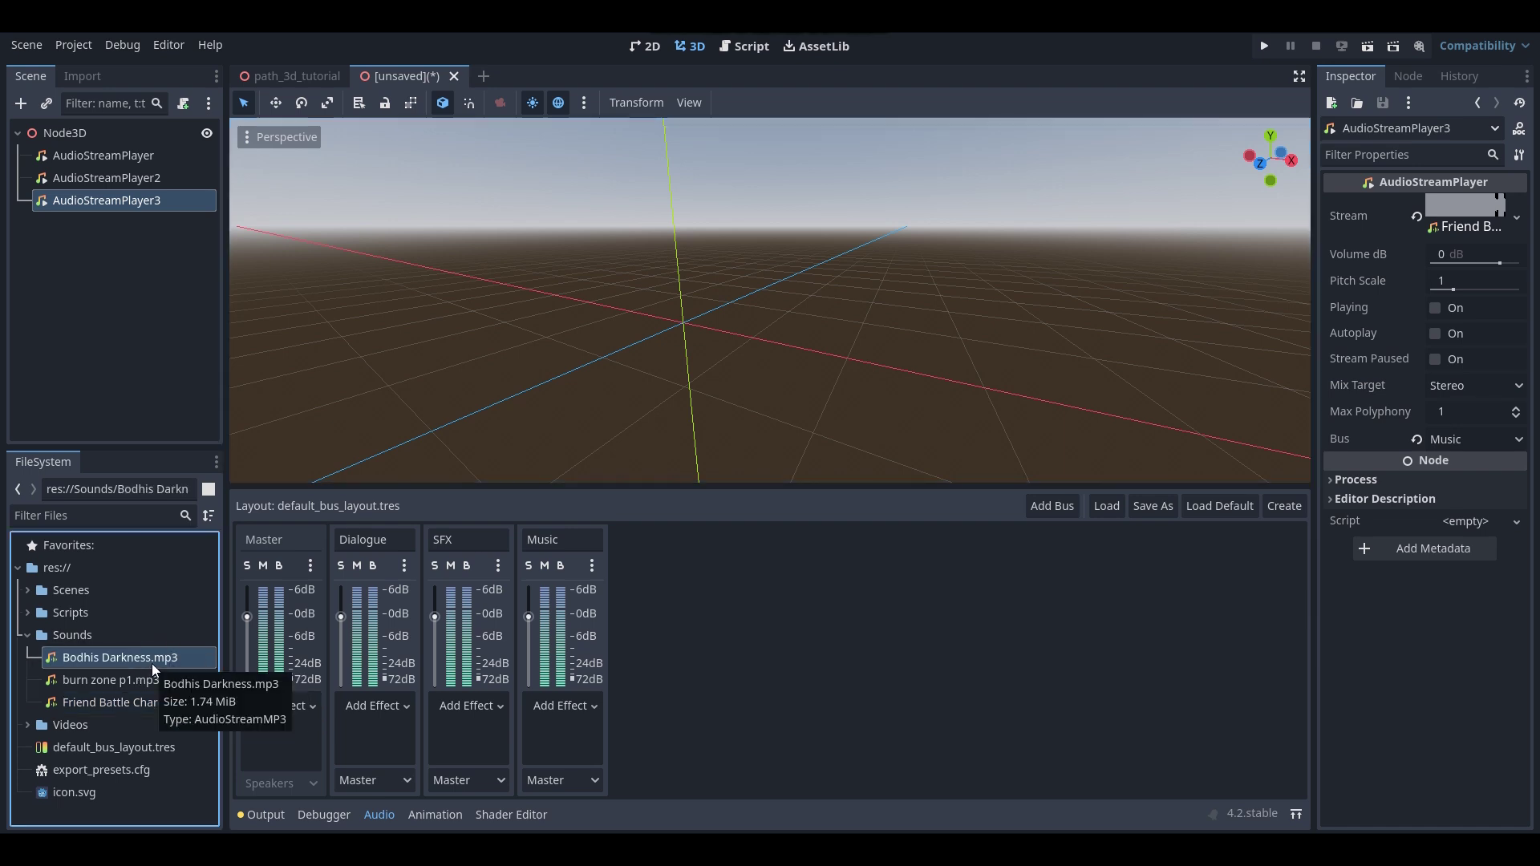
- Play and stop the Bodhis Darkness.mp3 preview, then close the importer
double_click(151, 662)
left_click(541, 559)
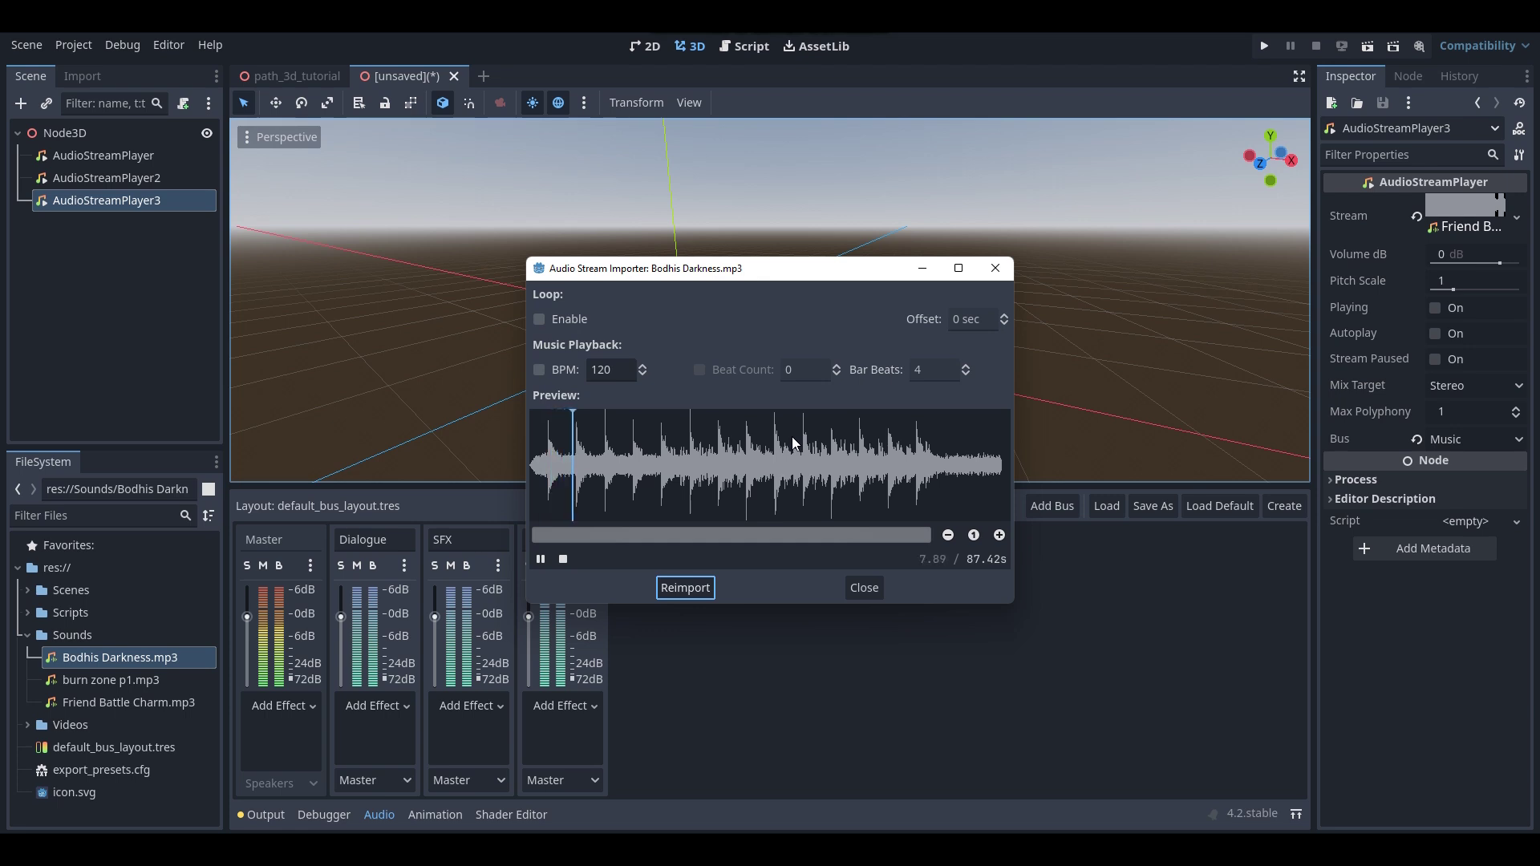
left_click(564, 558)
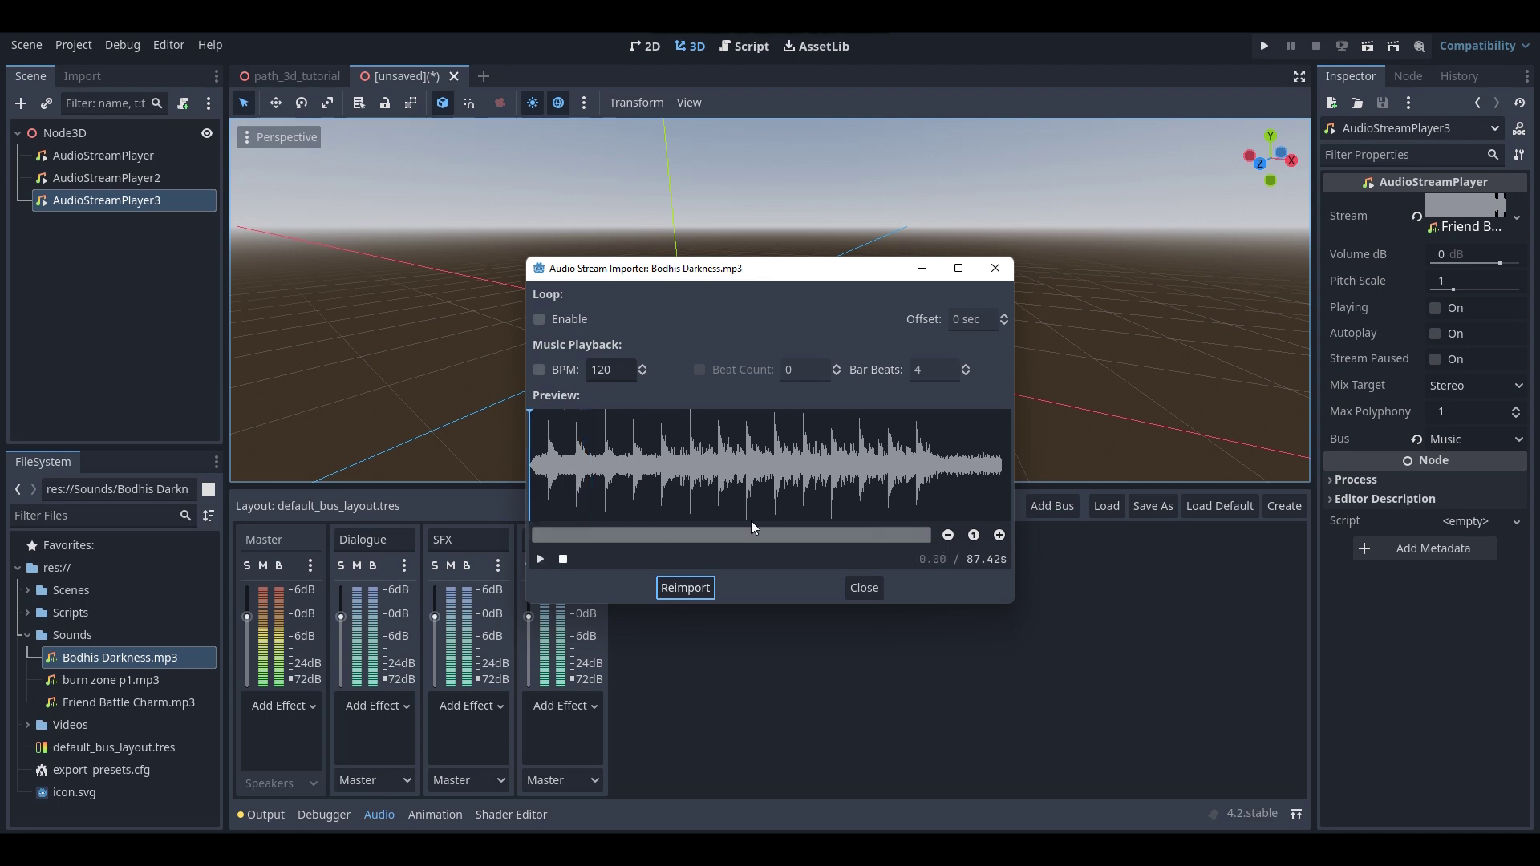
left_click(878, 588)
- Play and stop the burn zone p1.mp3 preview, then close the importer
left_click(147, 680)
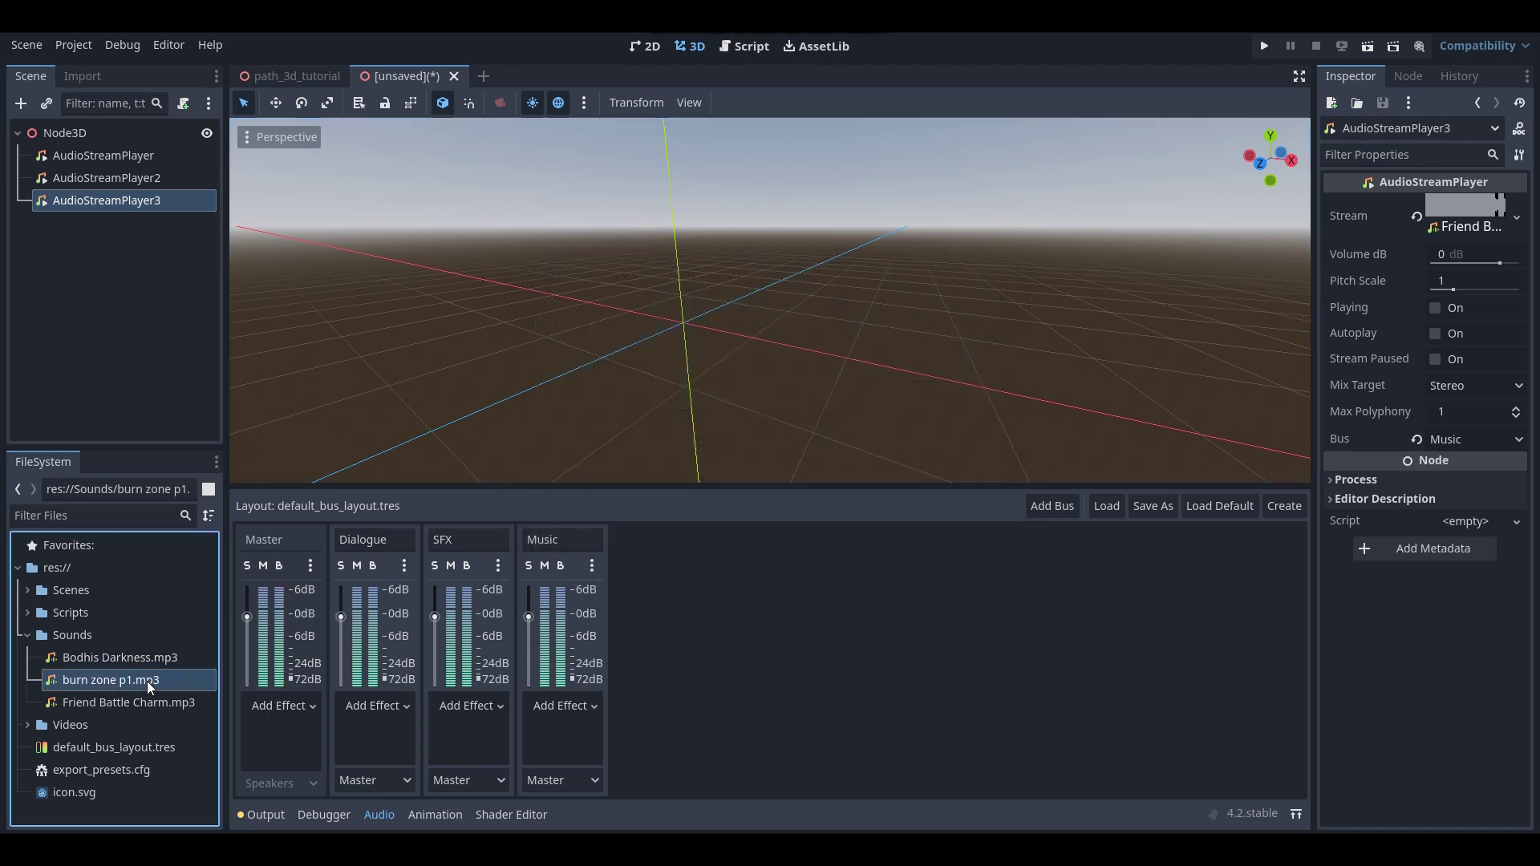
double_click(147, 681)
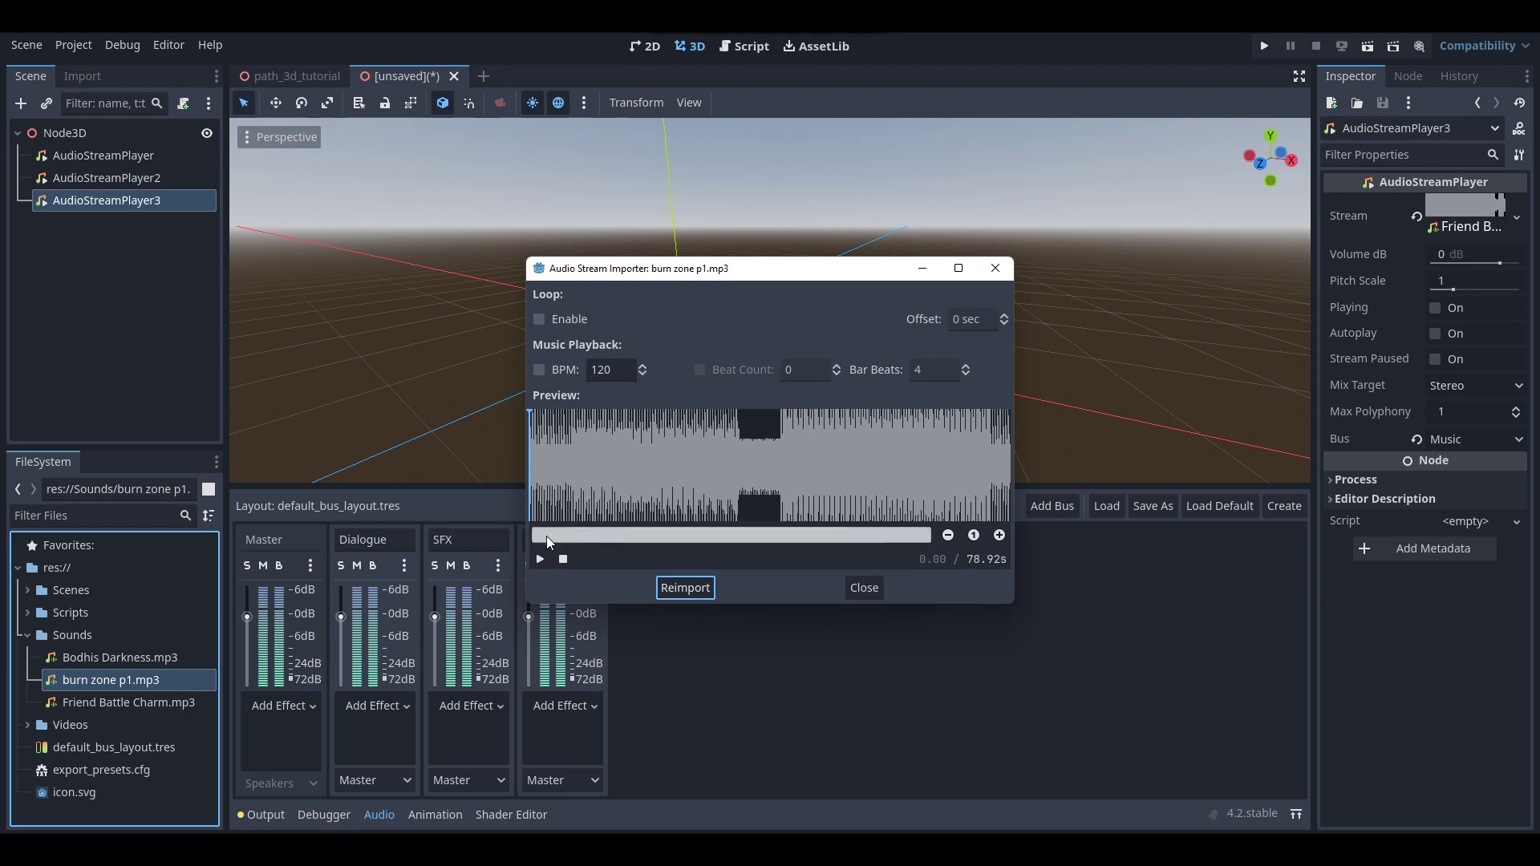
left_click(541, 559)
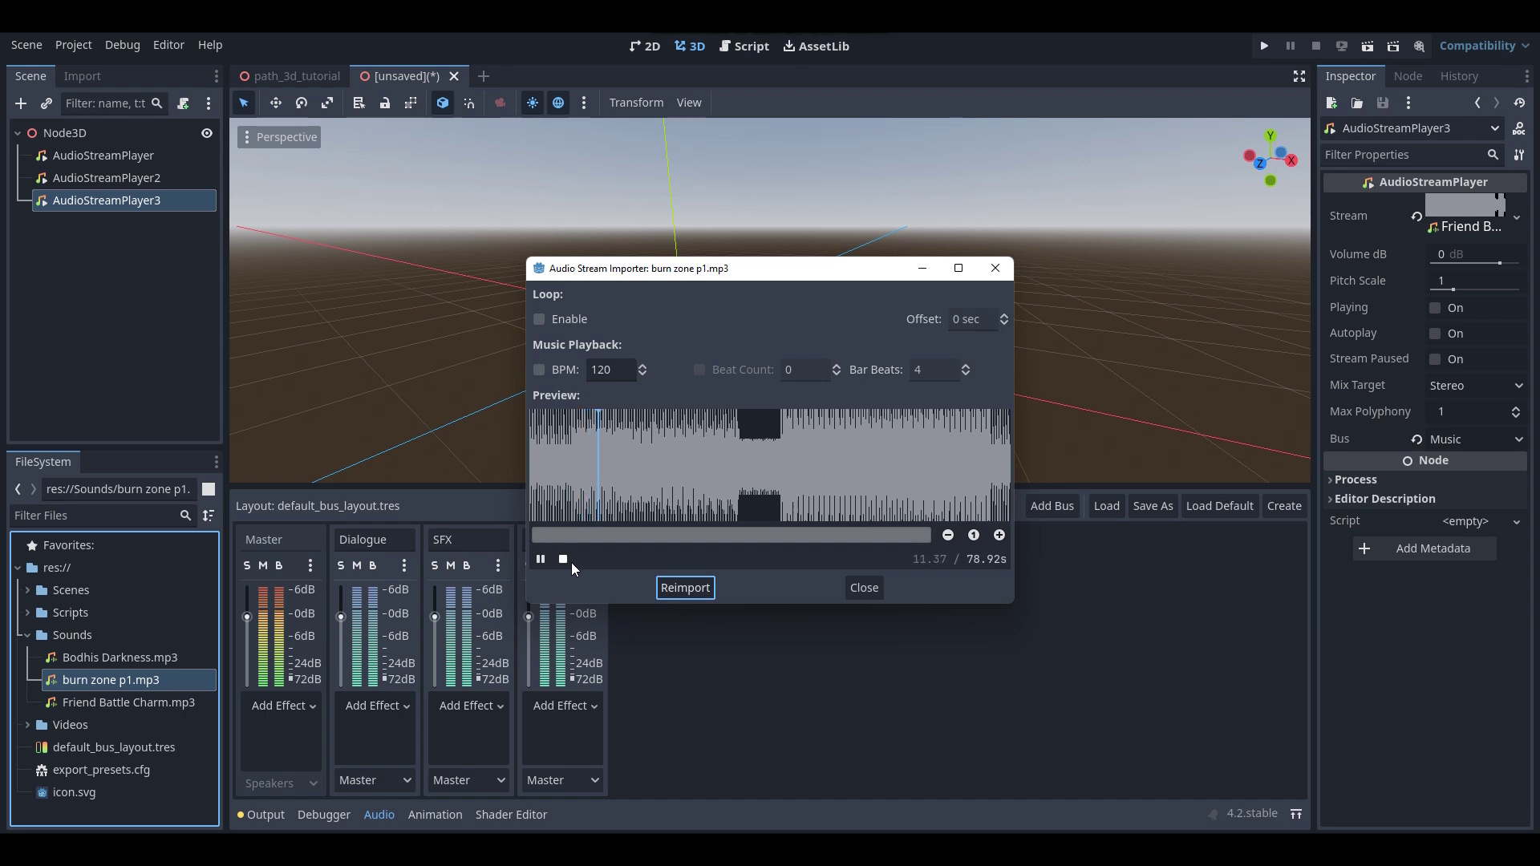
left_click(570, 561)
left_click(857, 592)
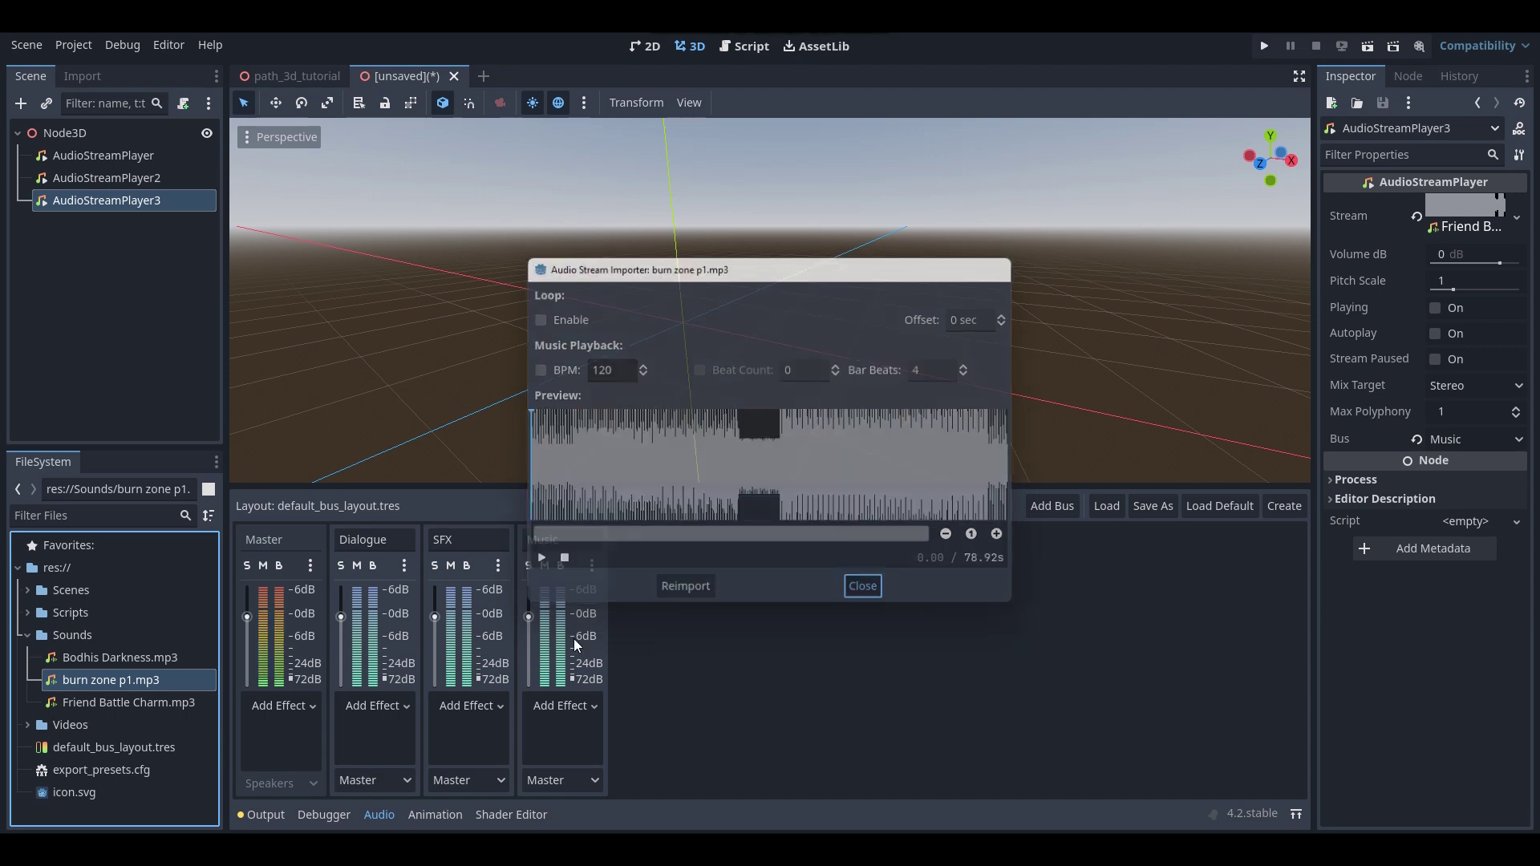
- Play and stop the Friend Battle Charm.mp3 preview
double_click(130, 699)
left_click(540, 559)
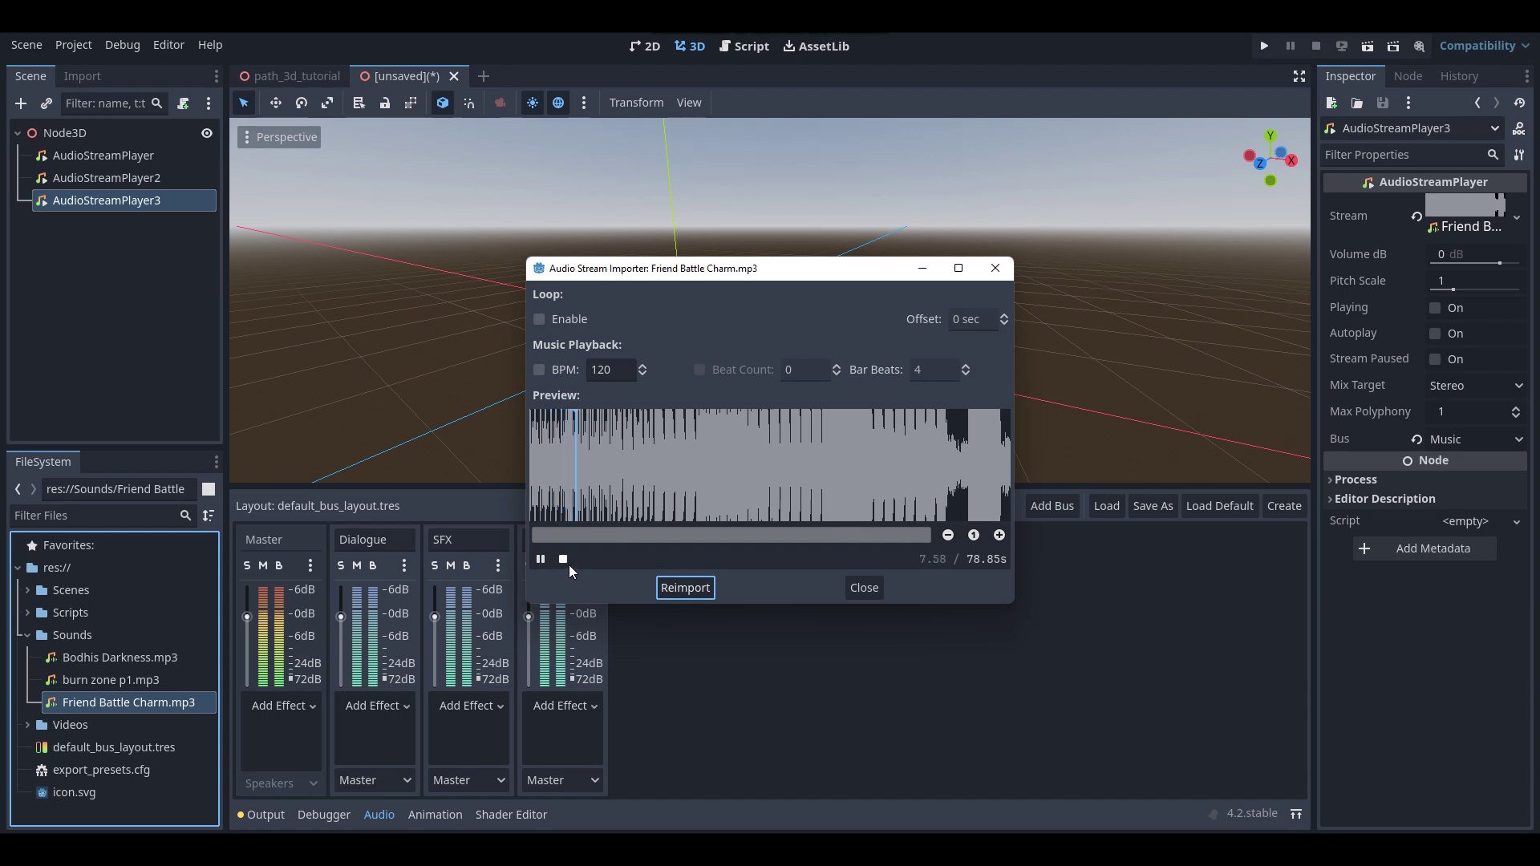
left_click(565, 559)
- Close the Friend Battle Charm importer and reselect AudioStreamPlayer to see its Bodhis Darkness stream
left_click(866, 590)
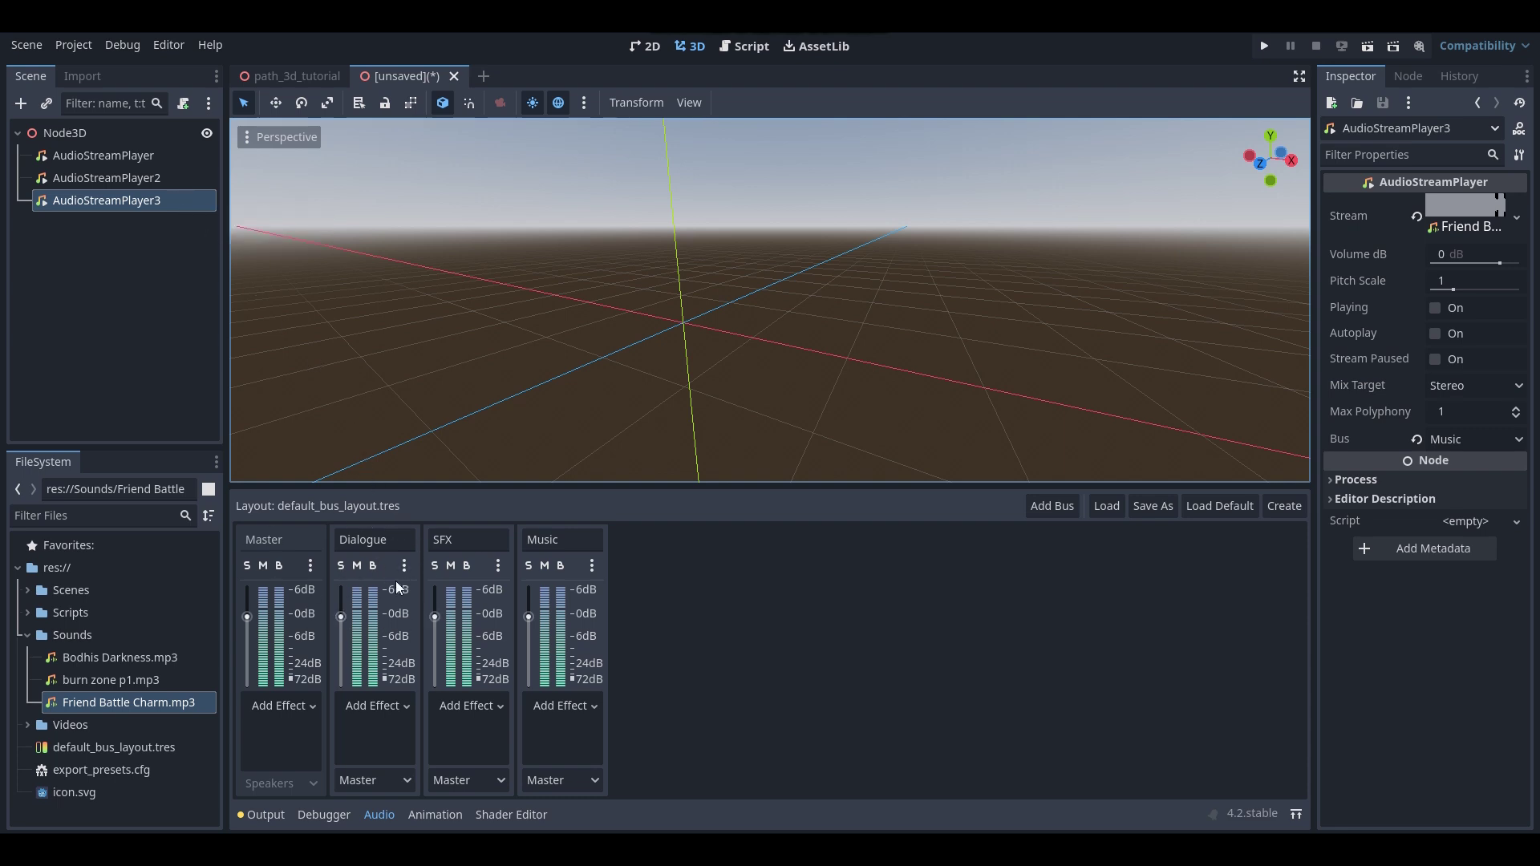
left_click(138, 162)
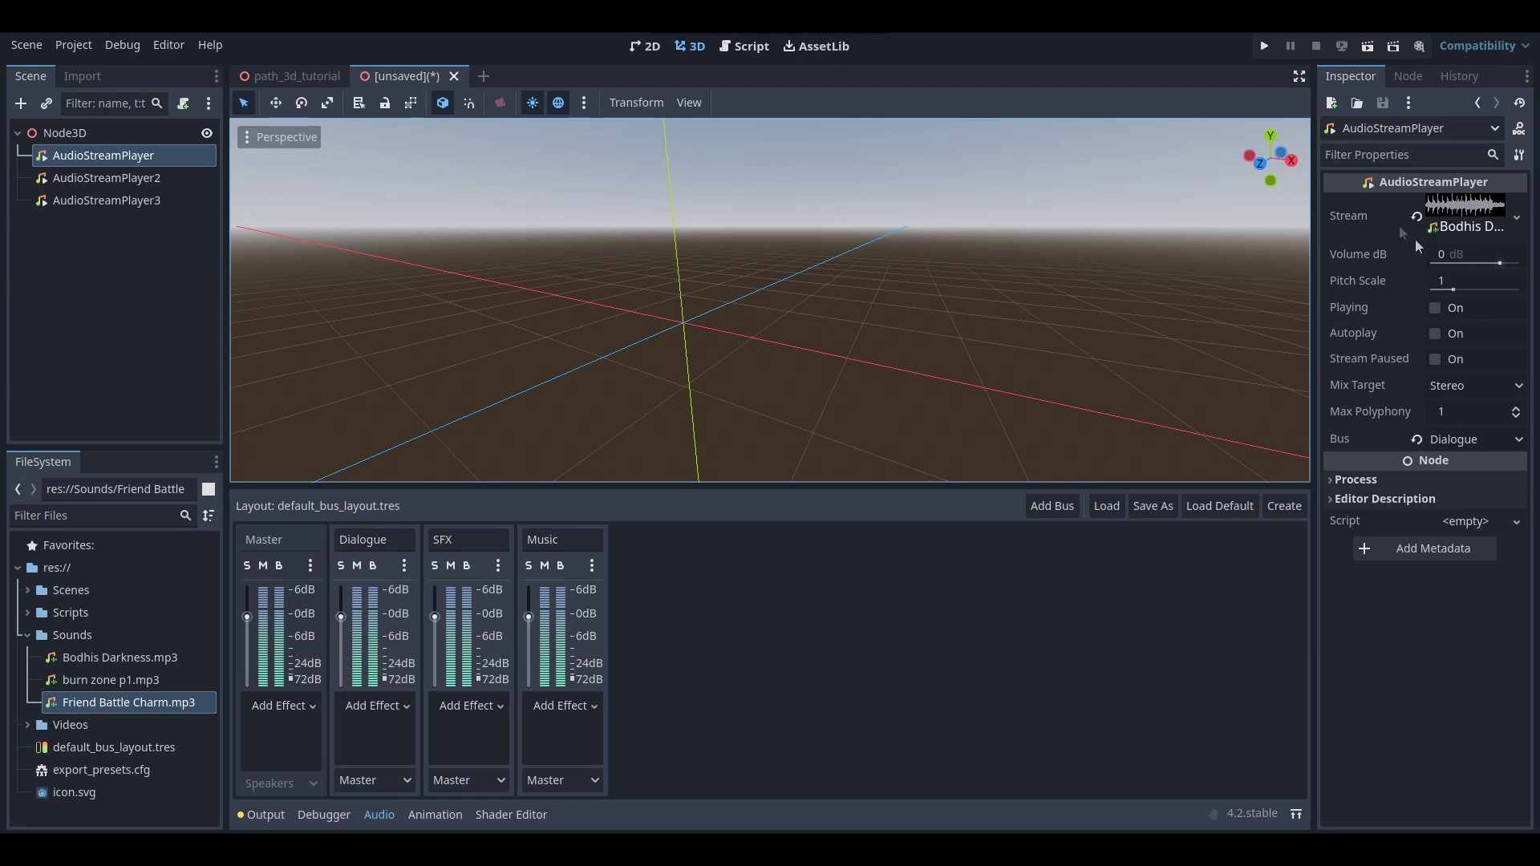
- Briefly toggle Playing on AudioStreamPlayer, then review each player's stream and bus
left_click(1434, 309)
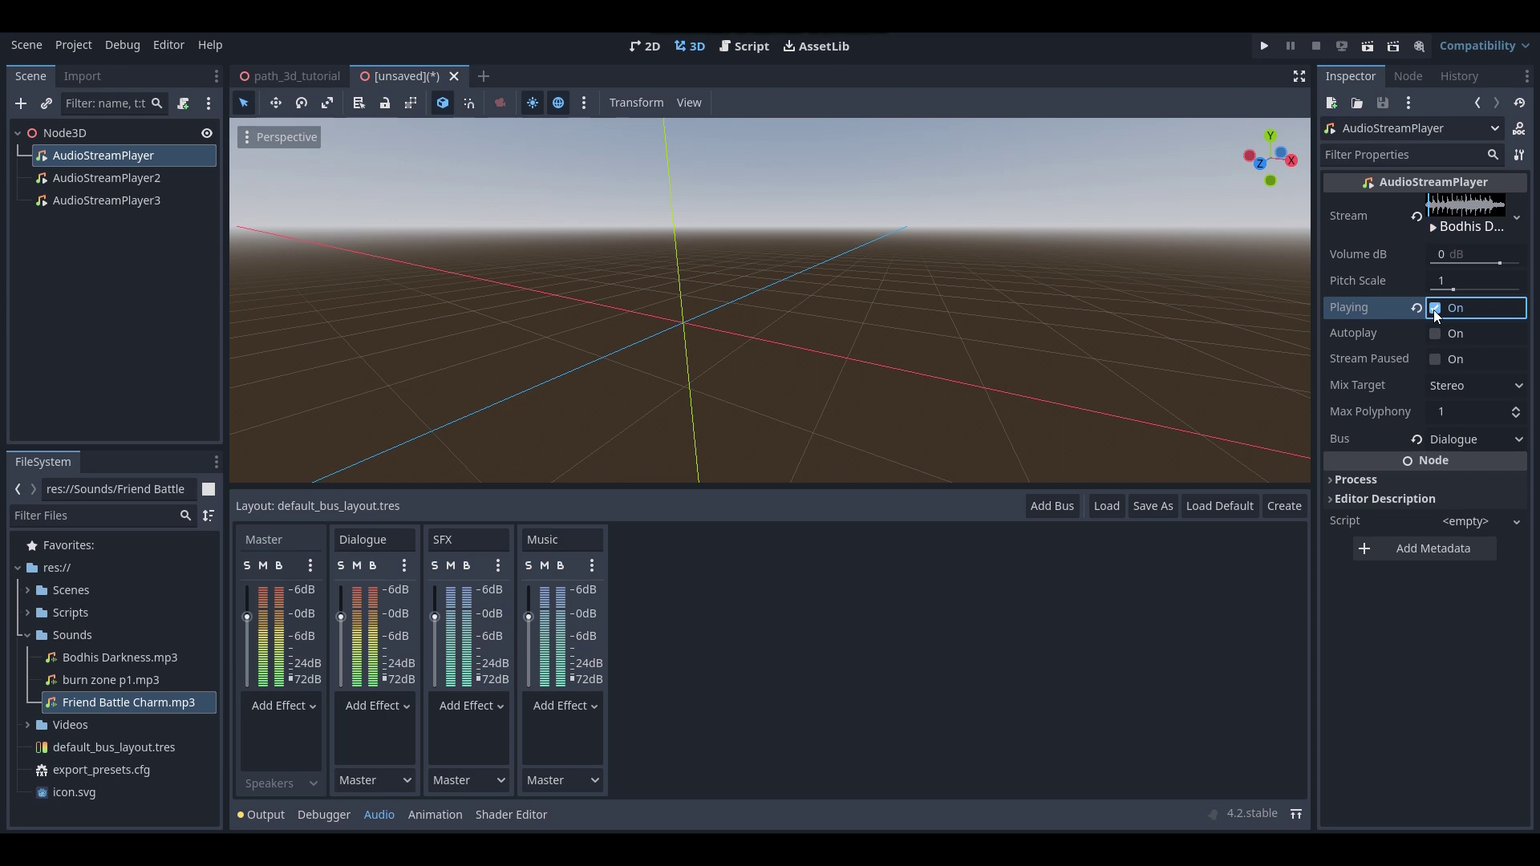
left_click(1434, 309)
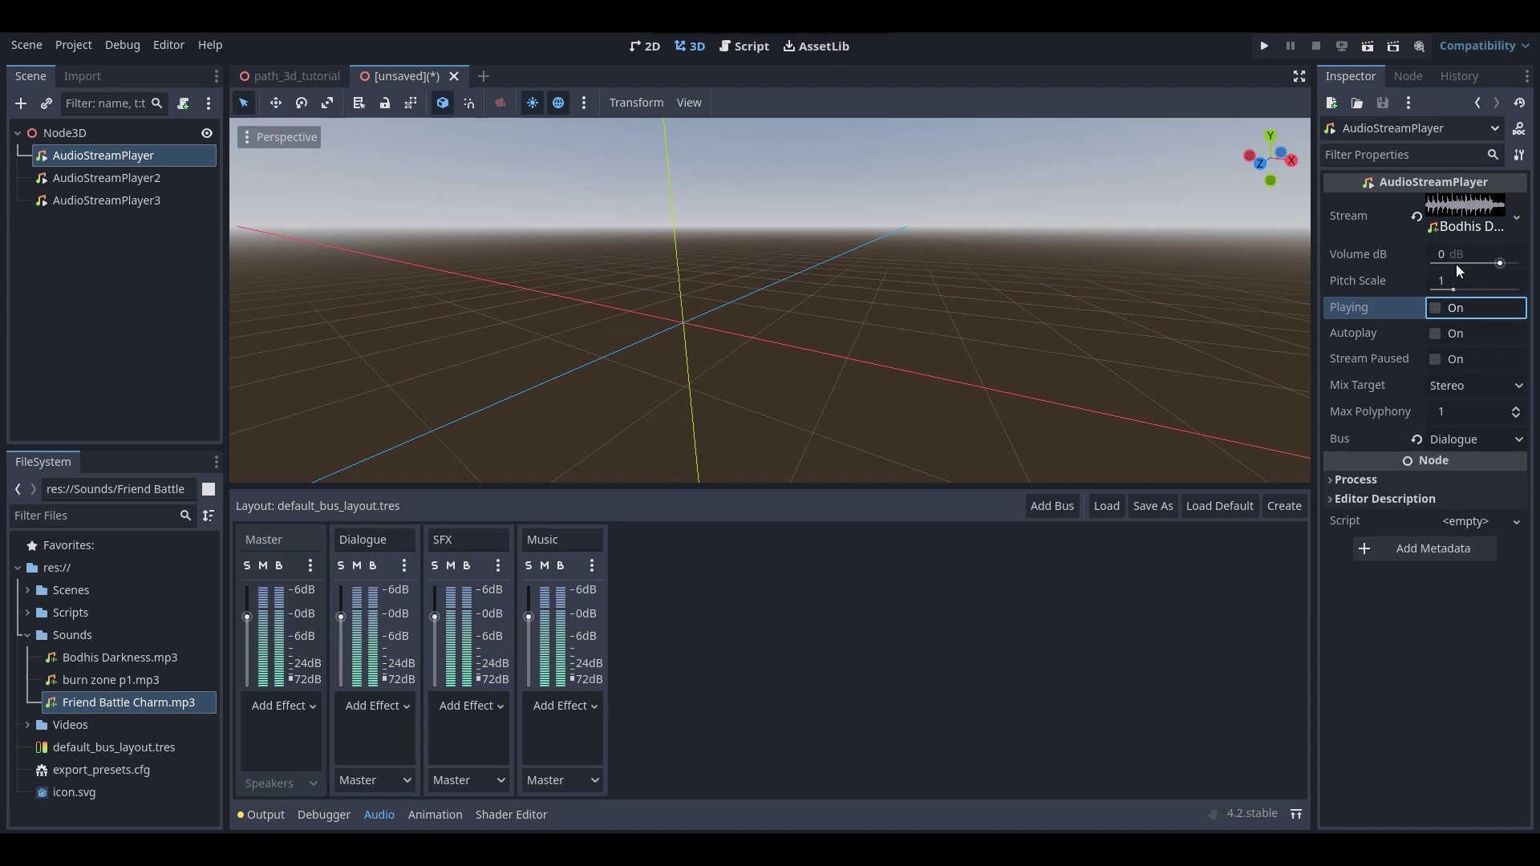
mouse_move(1456, 263)
mouse_move(1357, 310)
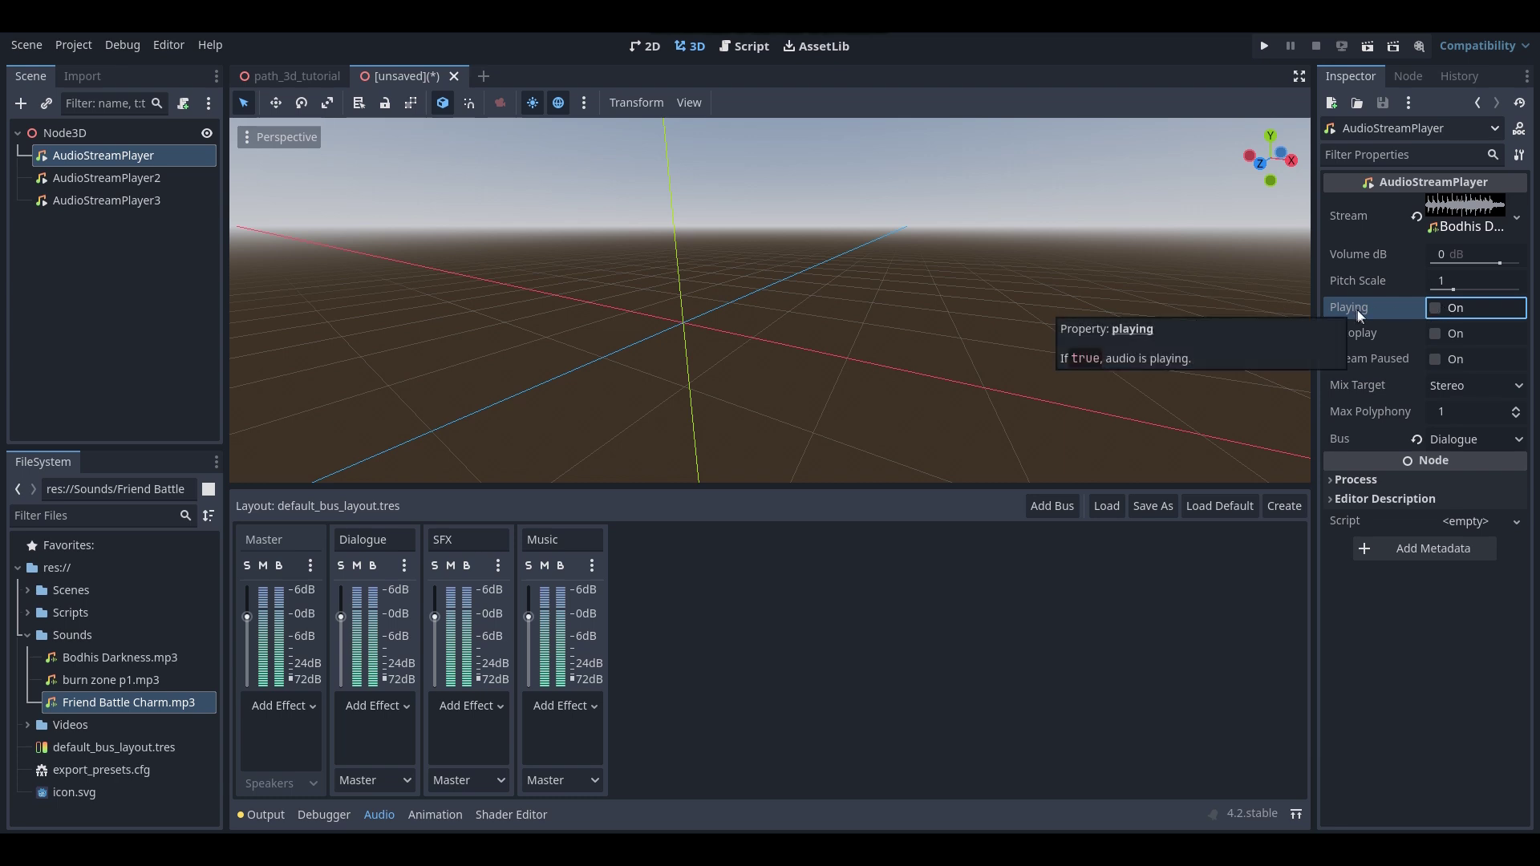
left_click(131, 181)
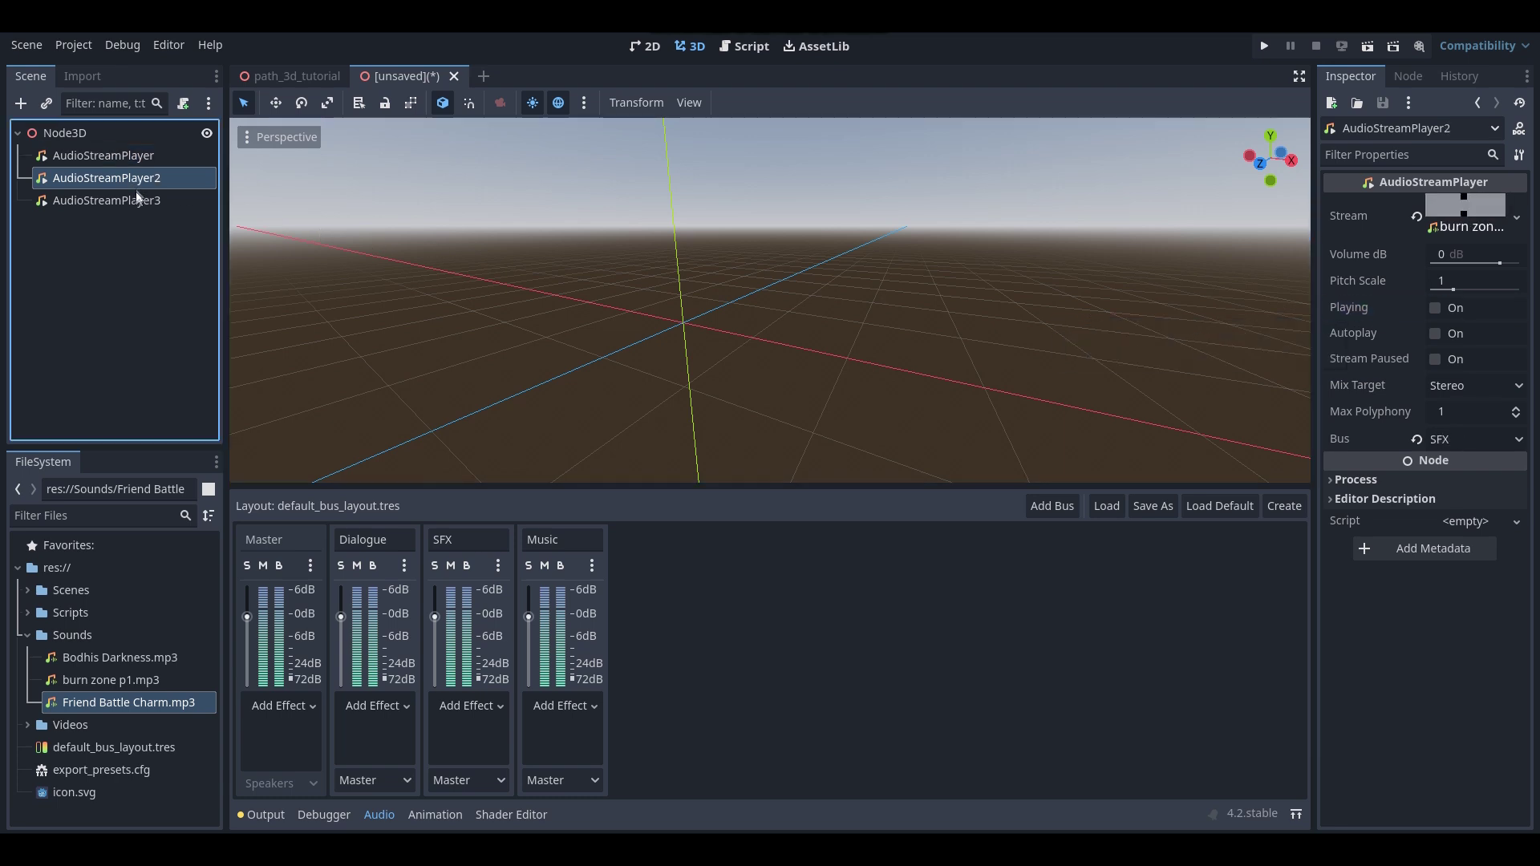
left_click(136, 200)
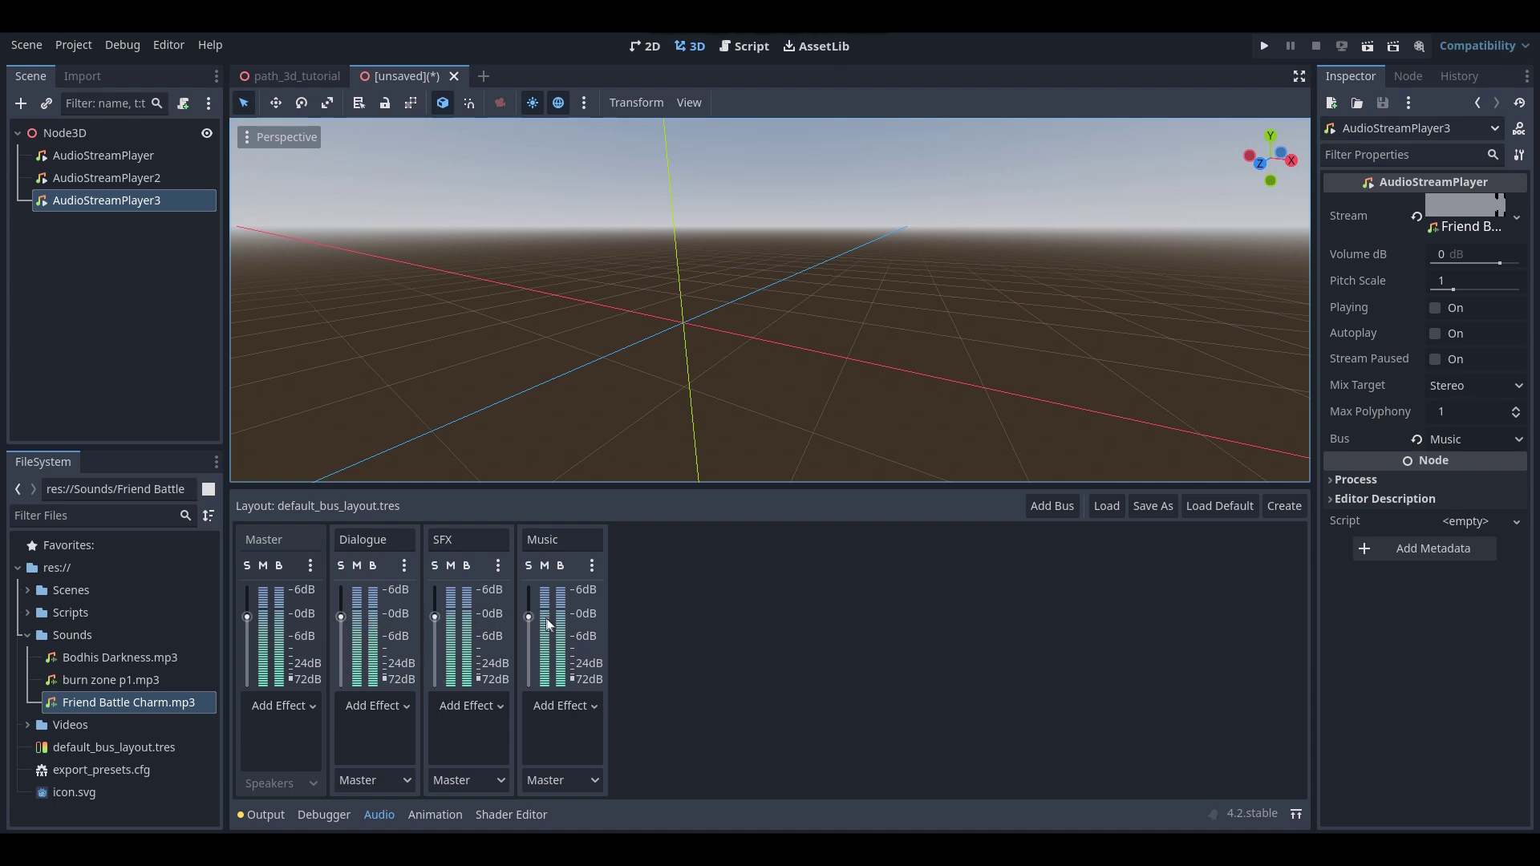
left_click(137, 178)
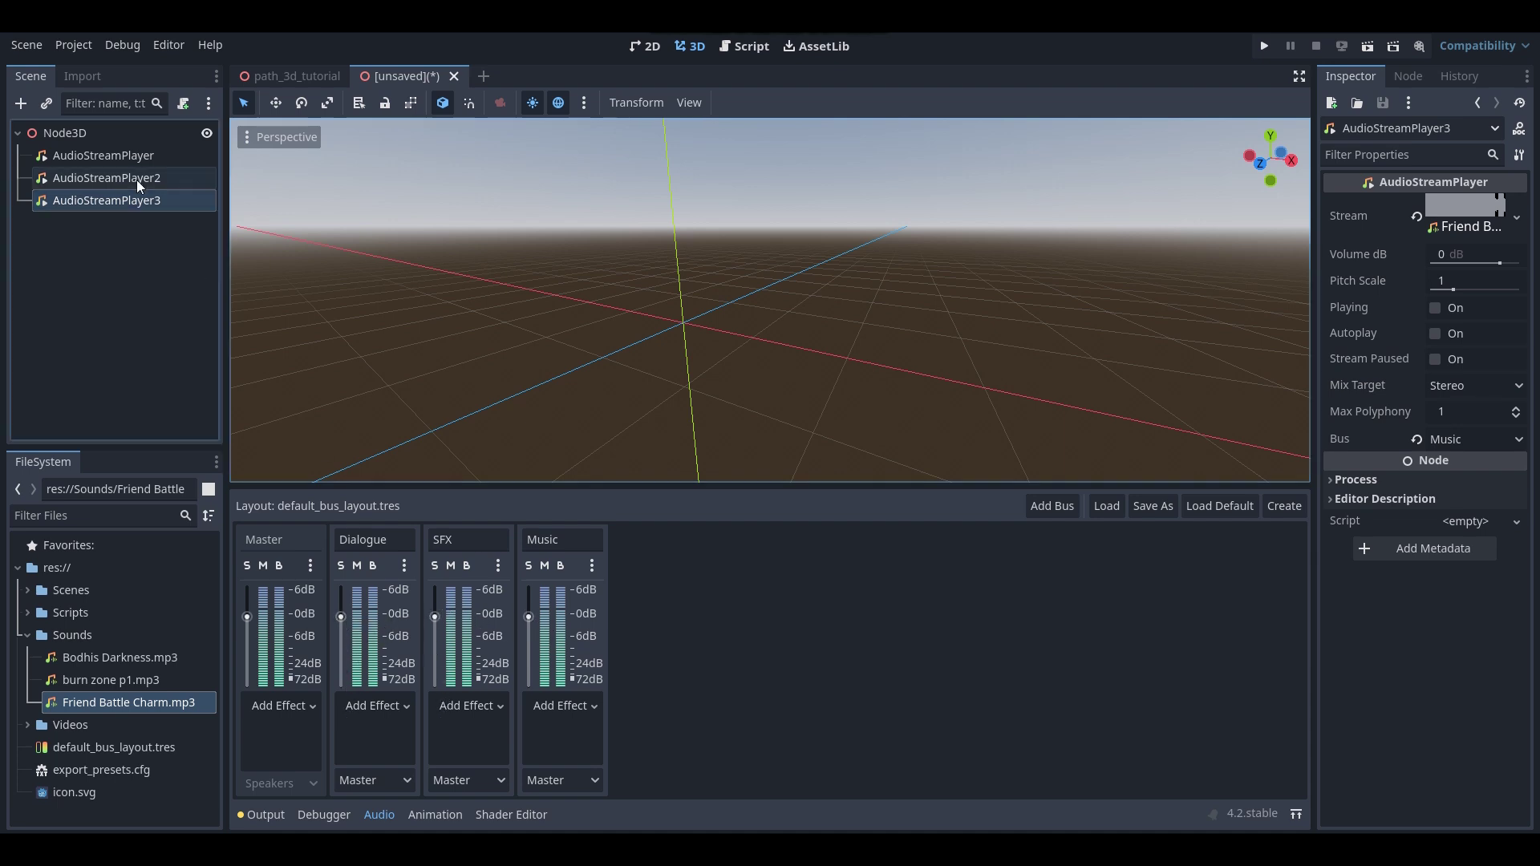
left_click(138, 155)
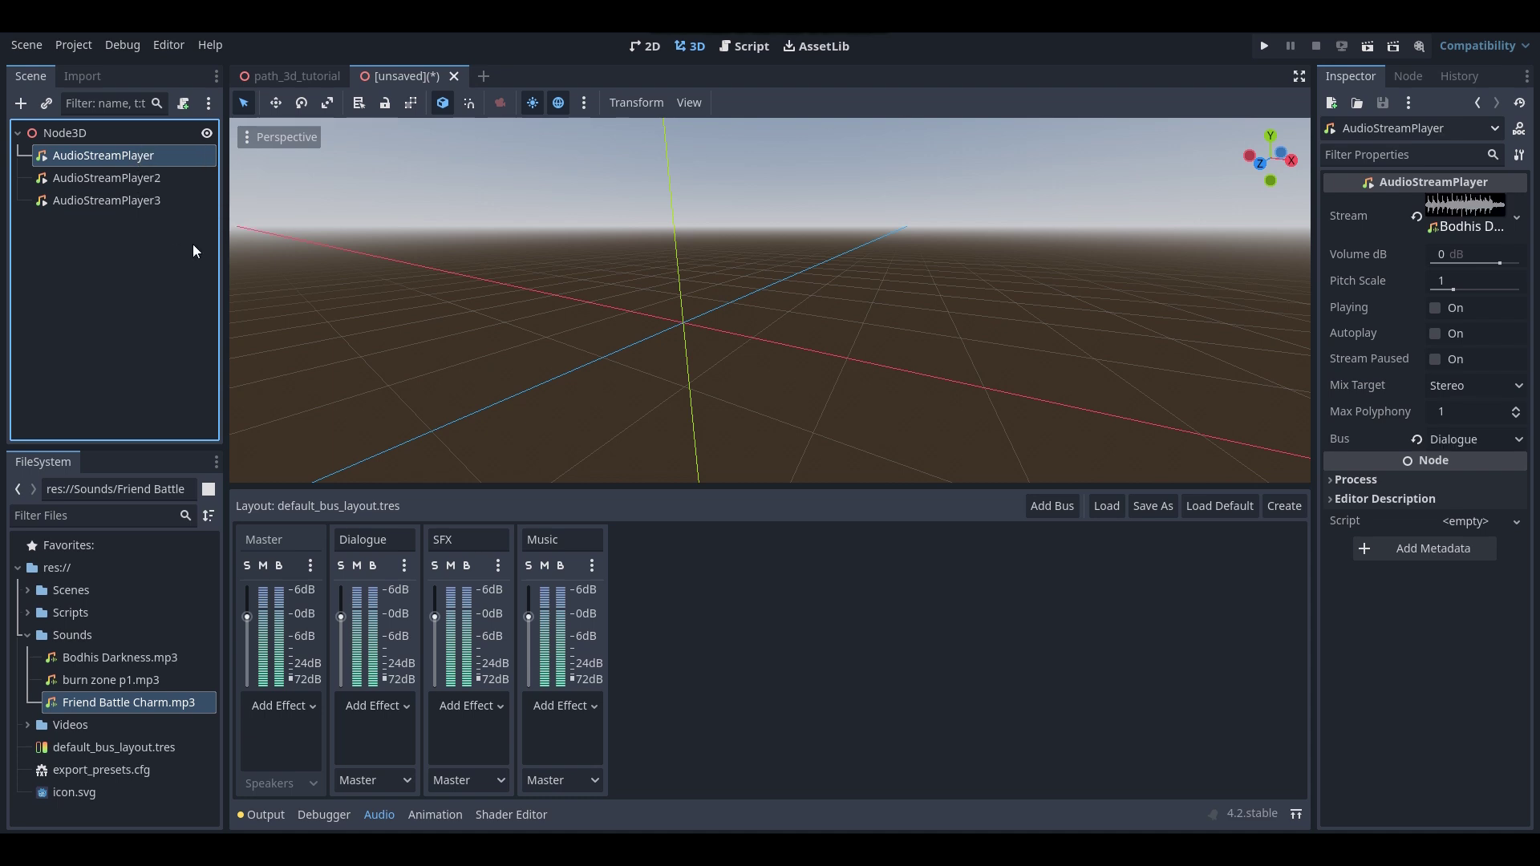
left_click(139, 176)
left_click(137, 196)
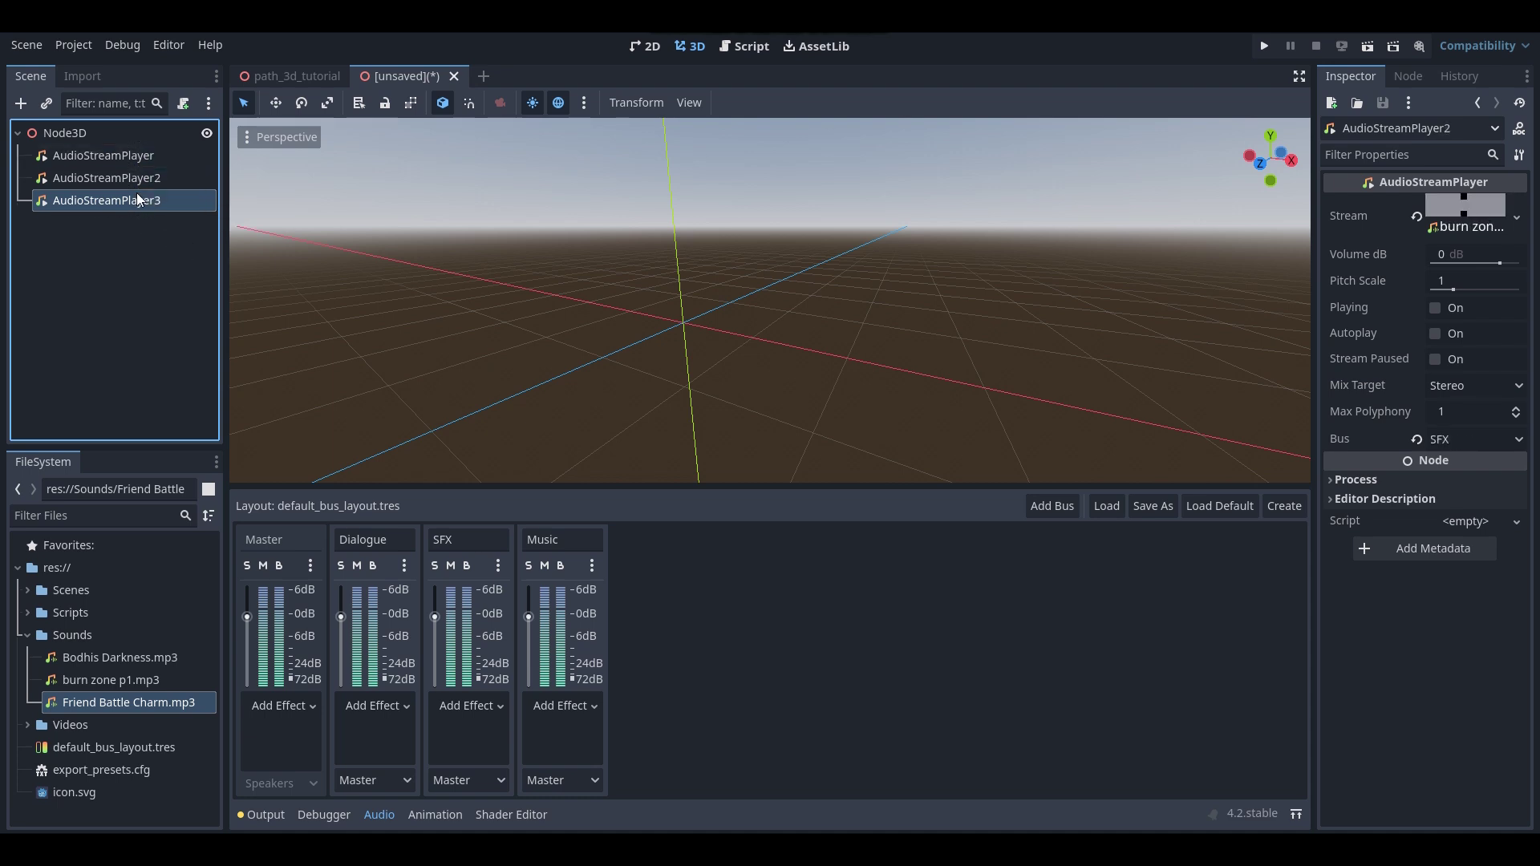
- Turn on Playing for AudioStreamPlayer, AudioStreamPlayer2 and AudioStreamPlayer3 in turn
left_click(149, 160)
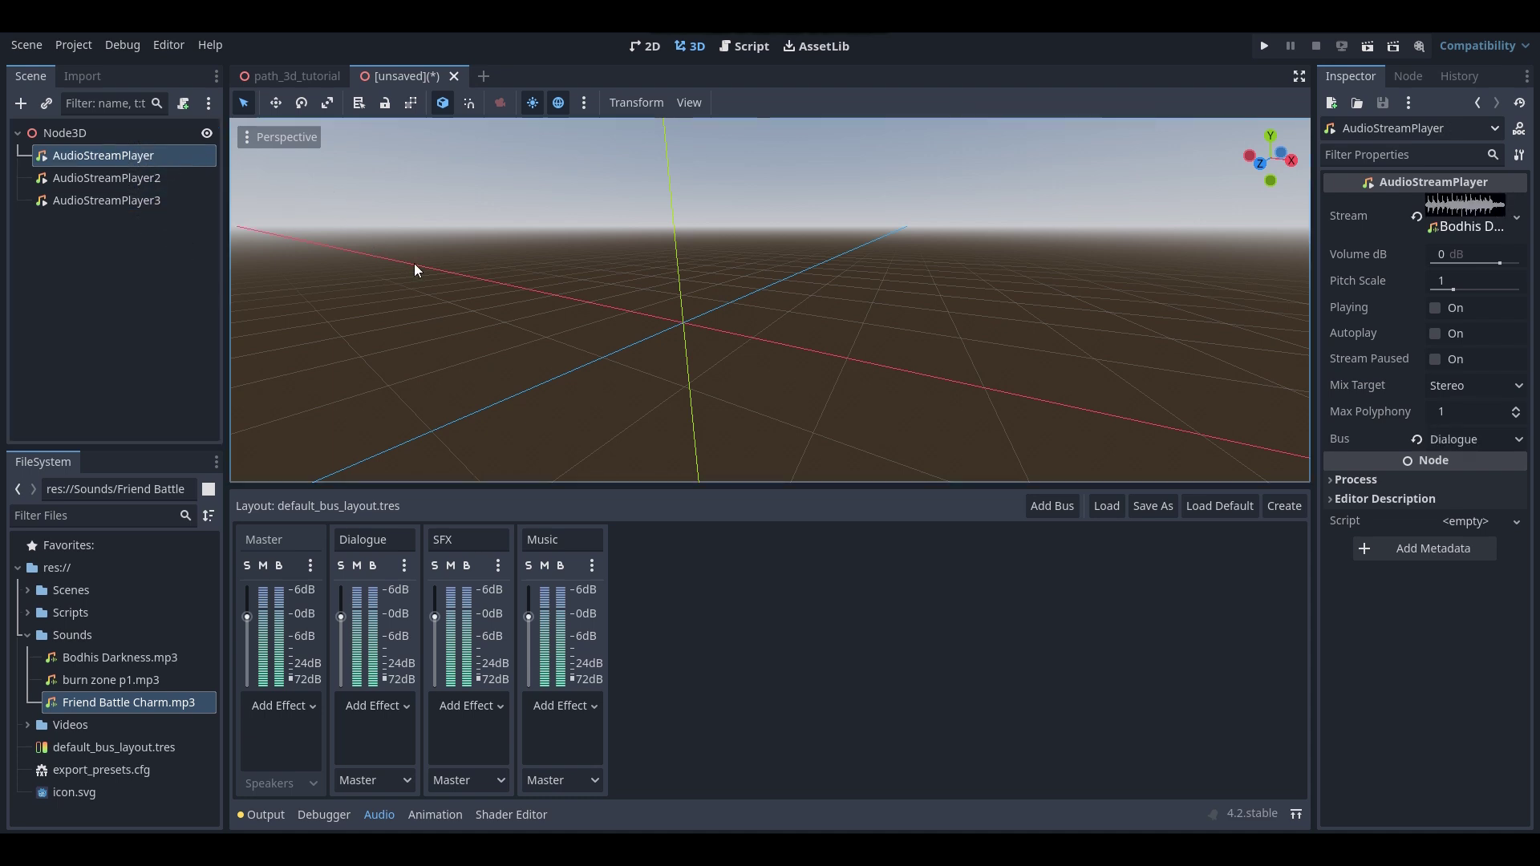
left_click(1434, 307)
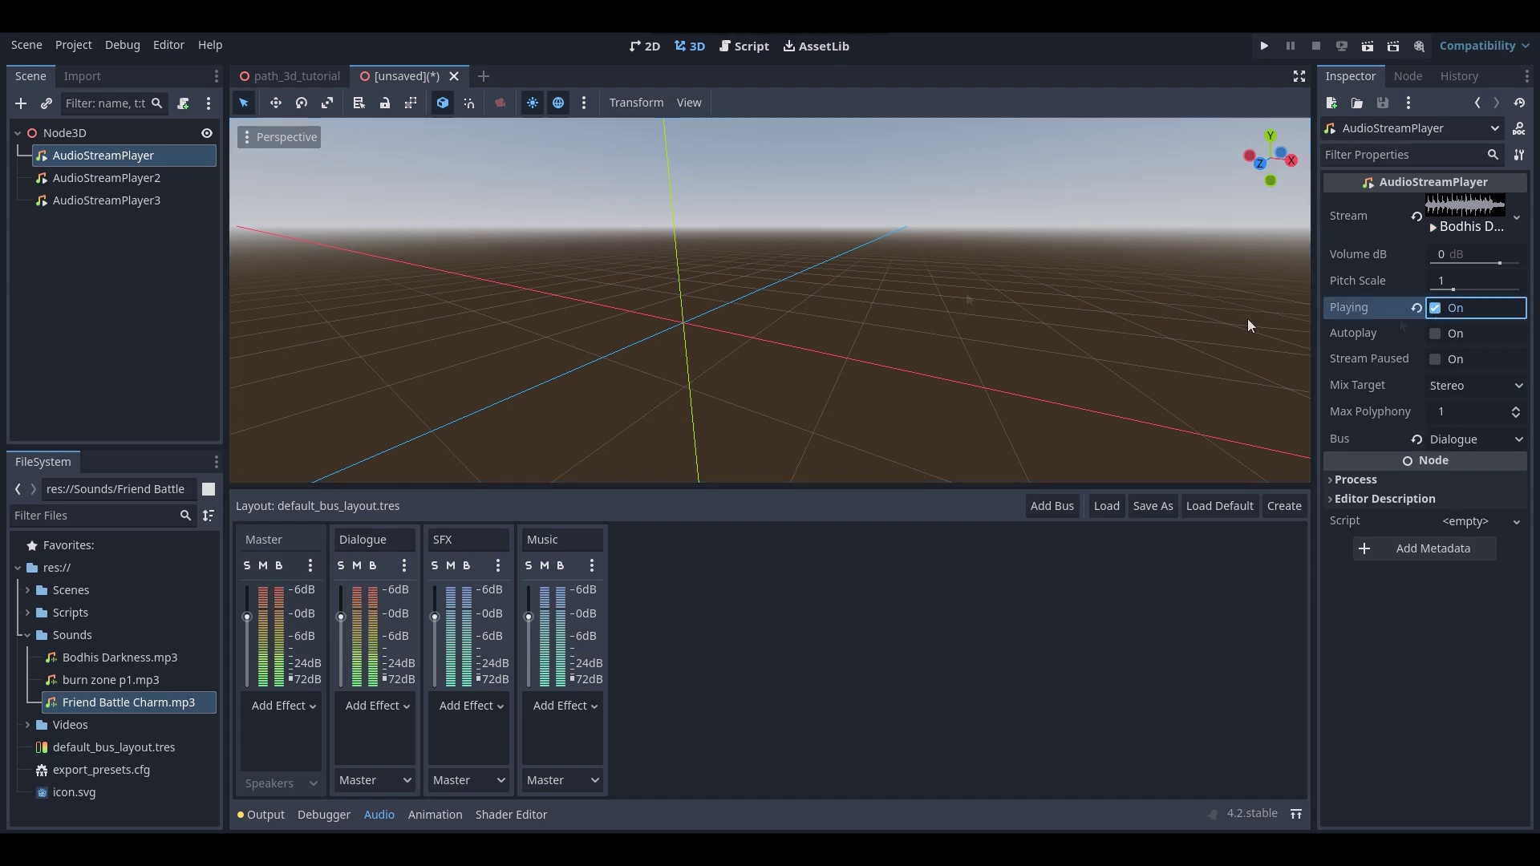
left_click(98, 178)
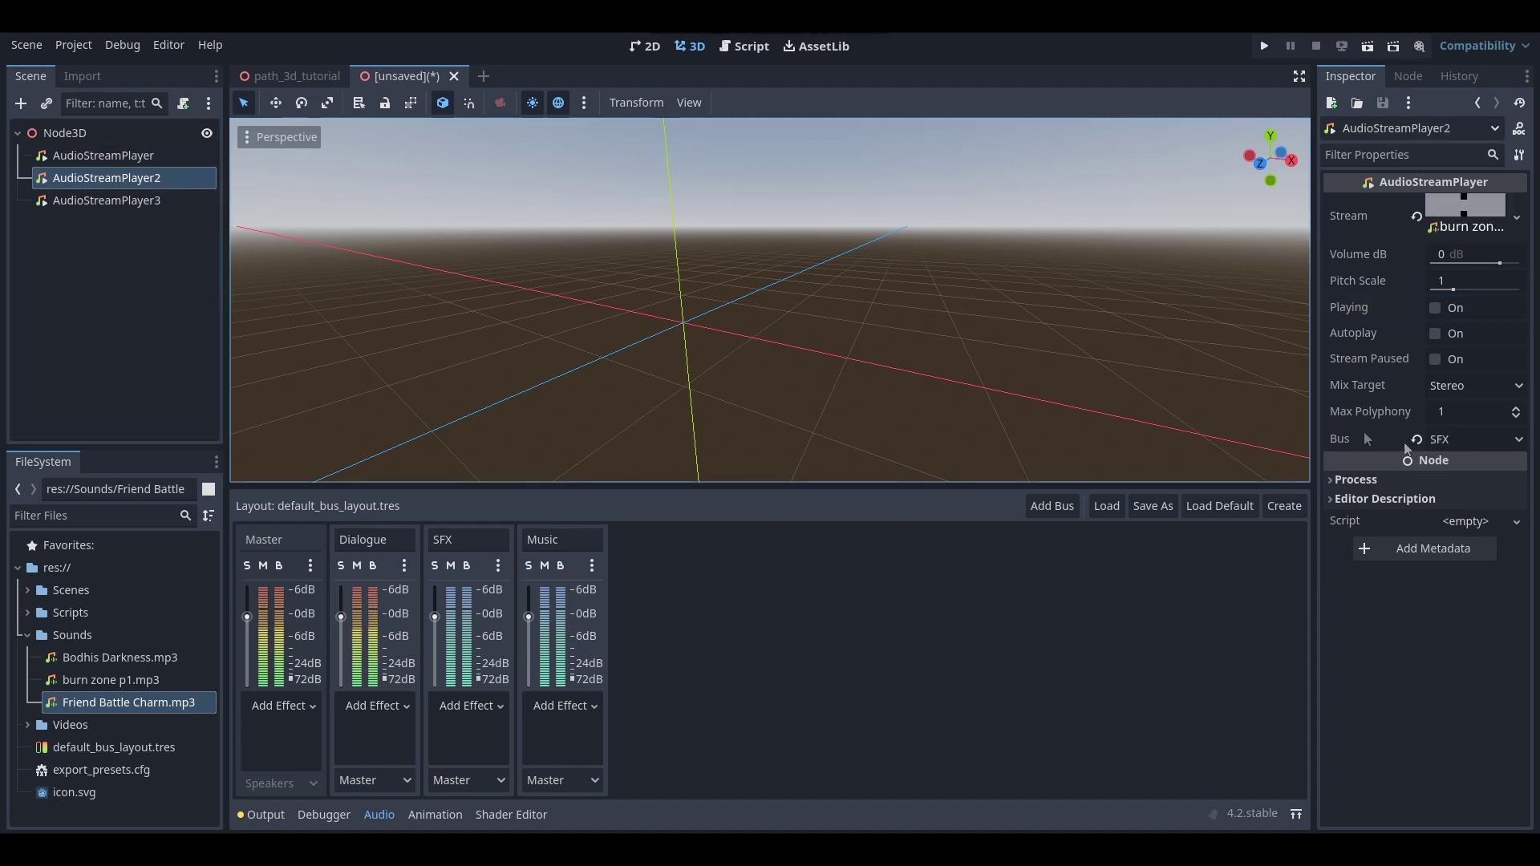
left_click(1435, 308)
left_click(113, 201)
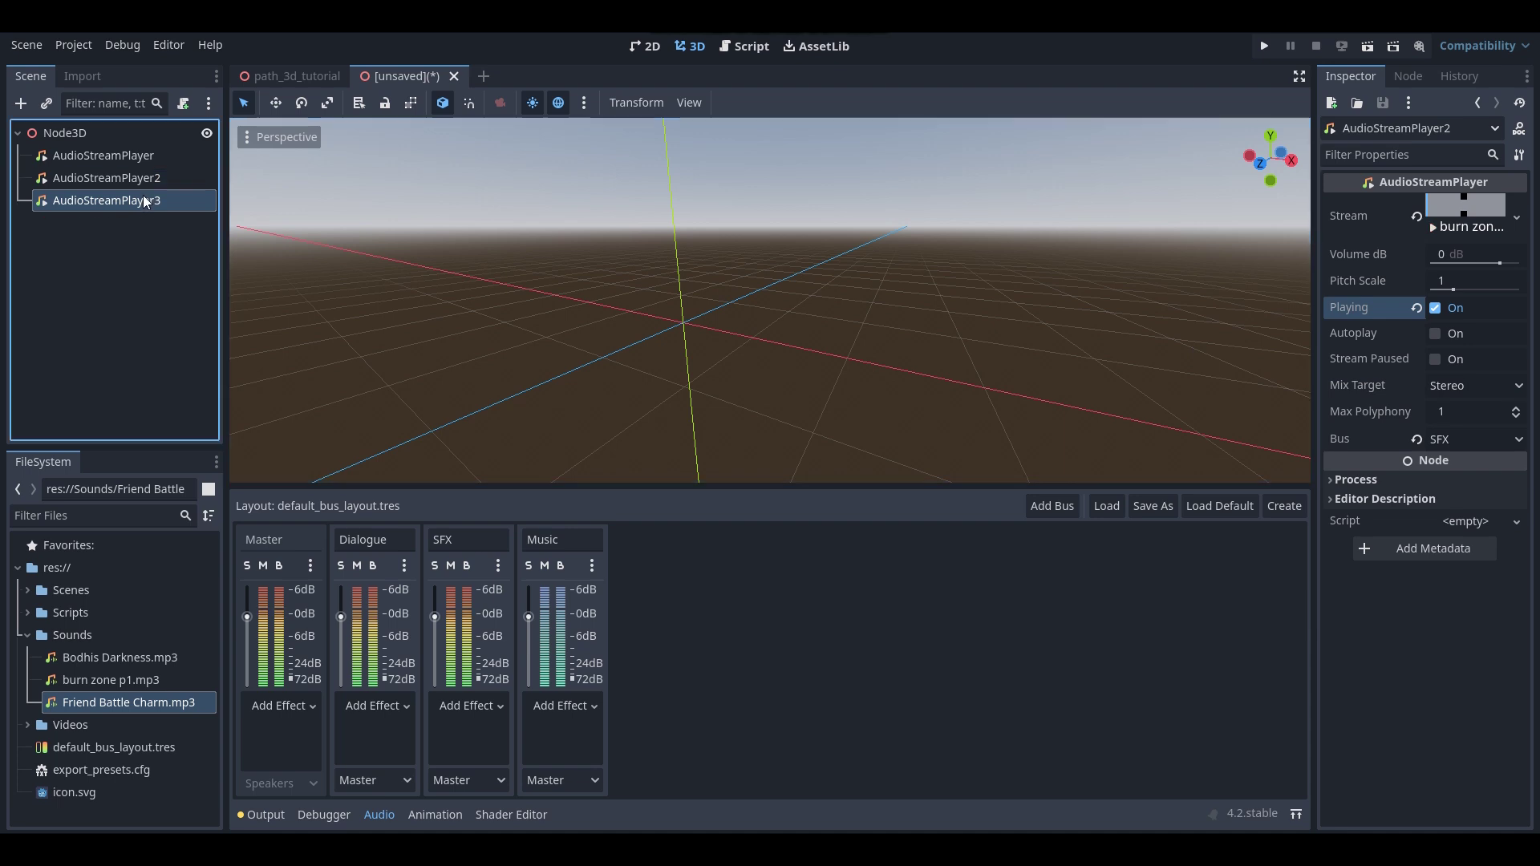
left_click(1435, 308)
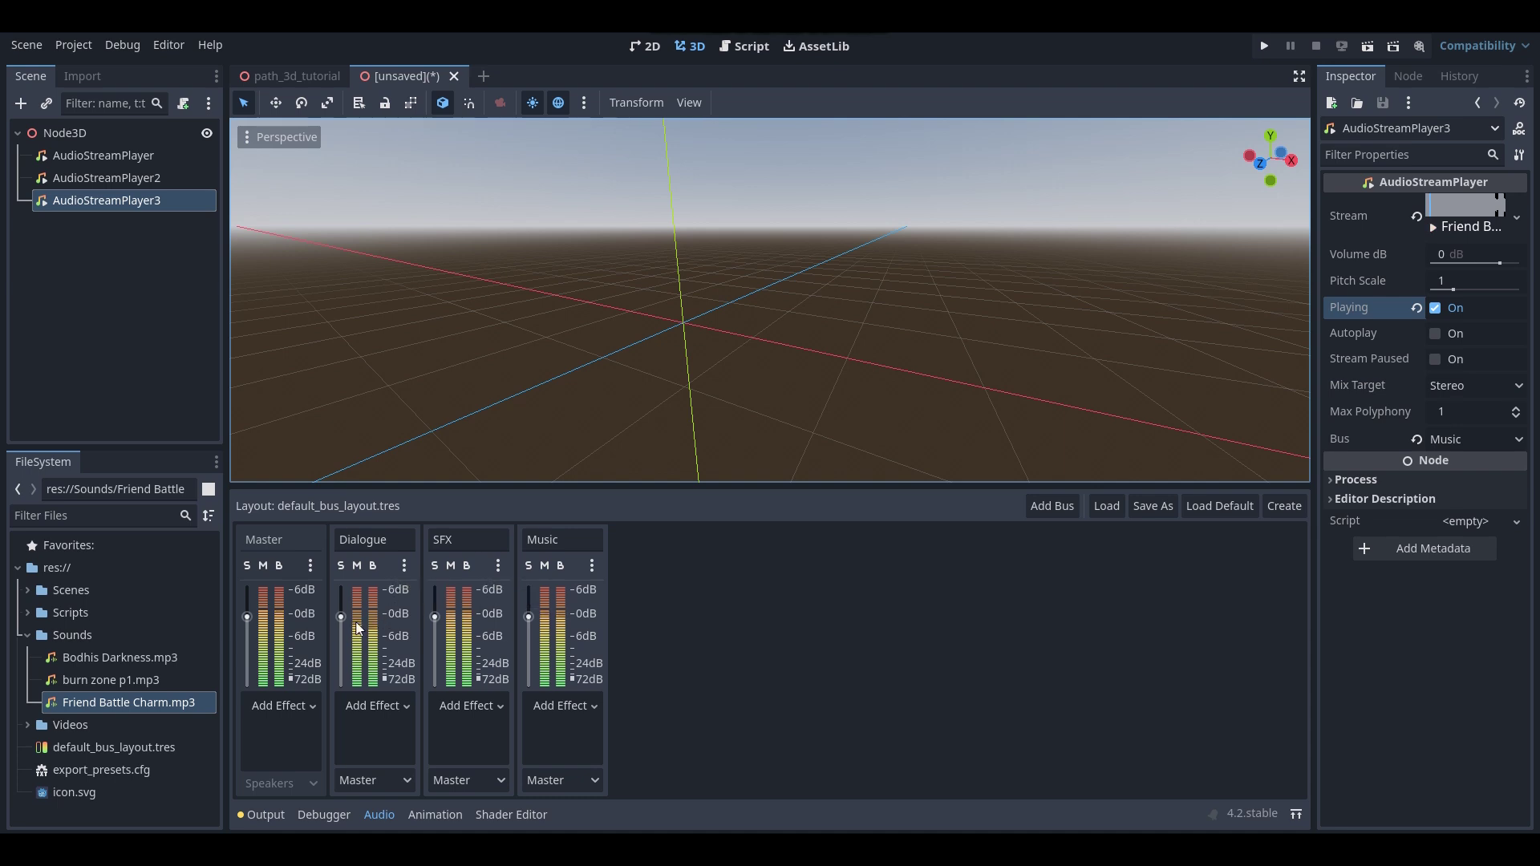
- Drop the Dialogue fader to the bottom, set SFX to -12.0 dB and Music to -2.7 dB
left_click_drag(342, 615, 343, 678)
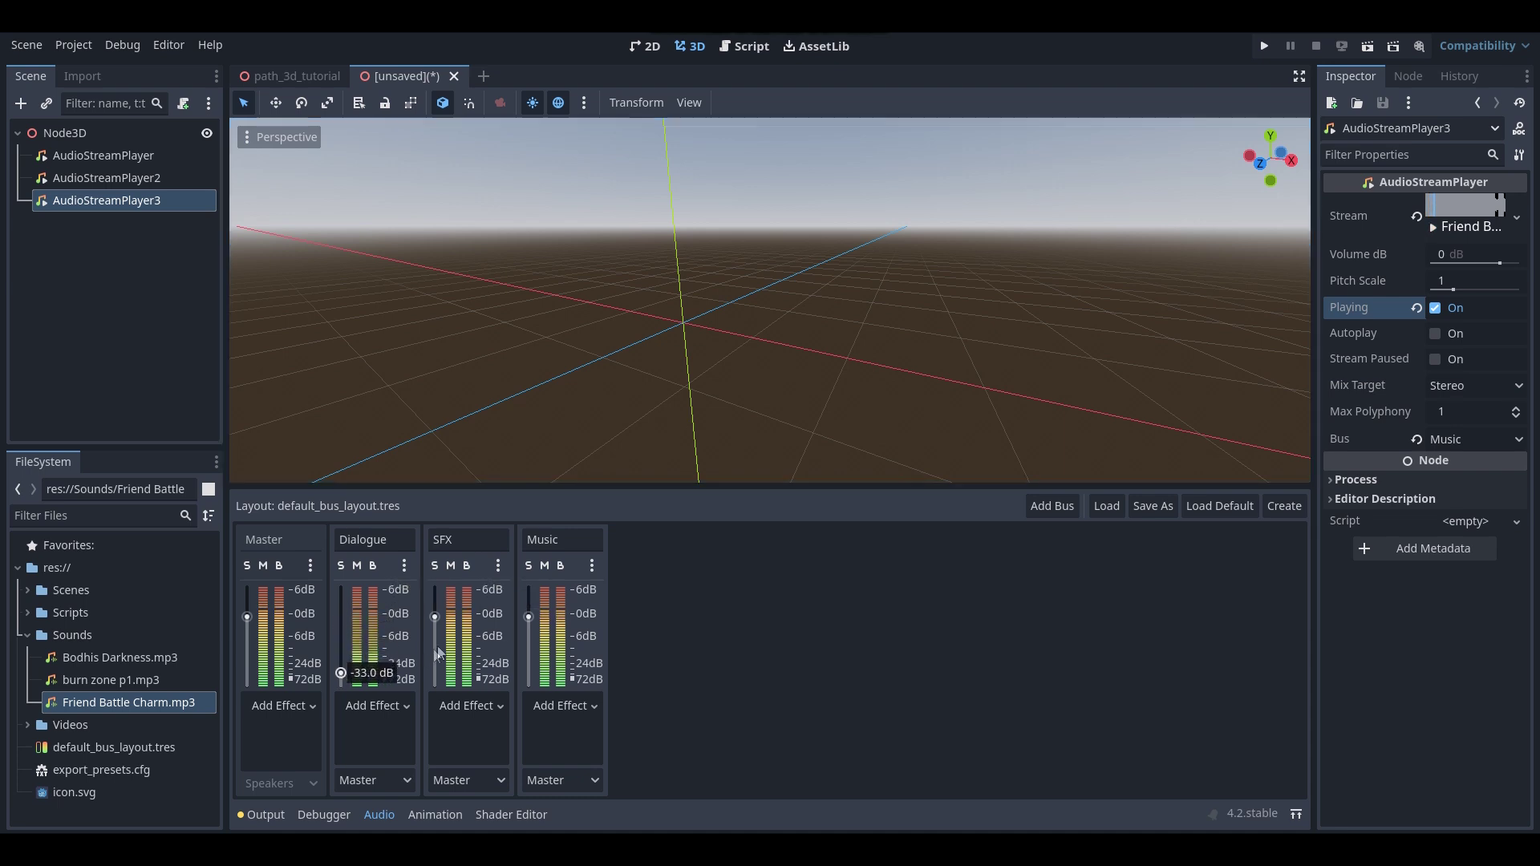
left_click_drag(528, 616, 528, 684)
left_click(343, 681)
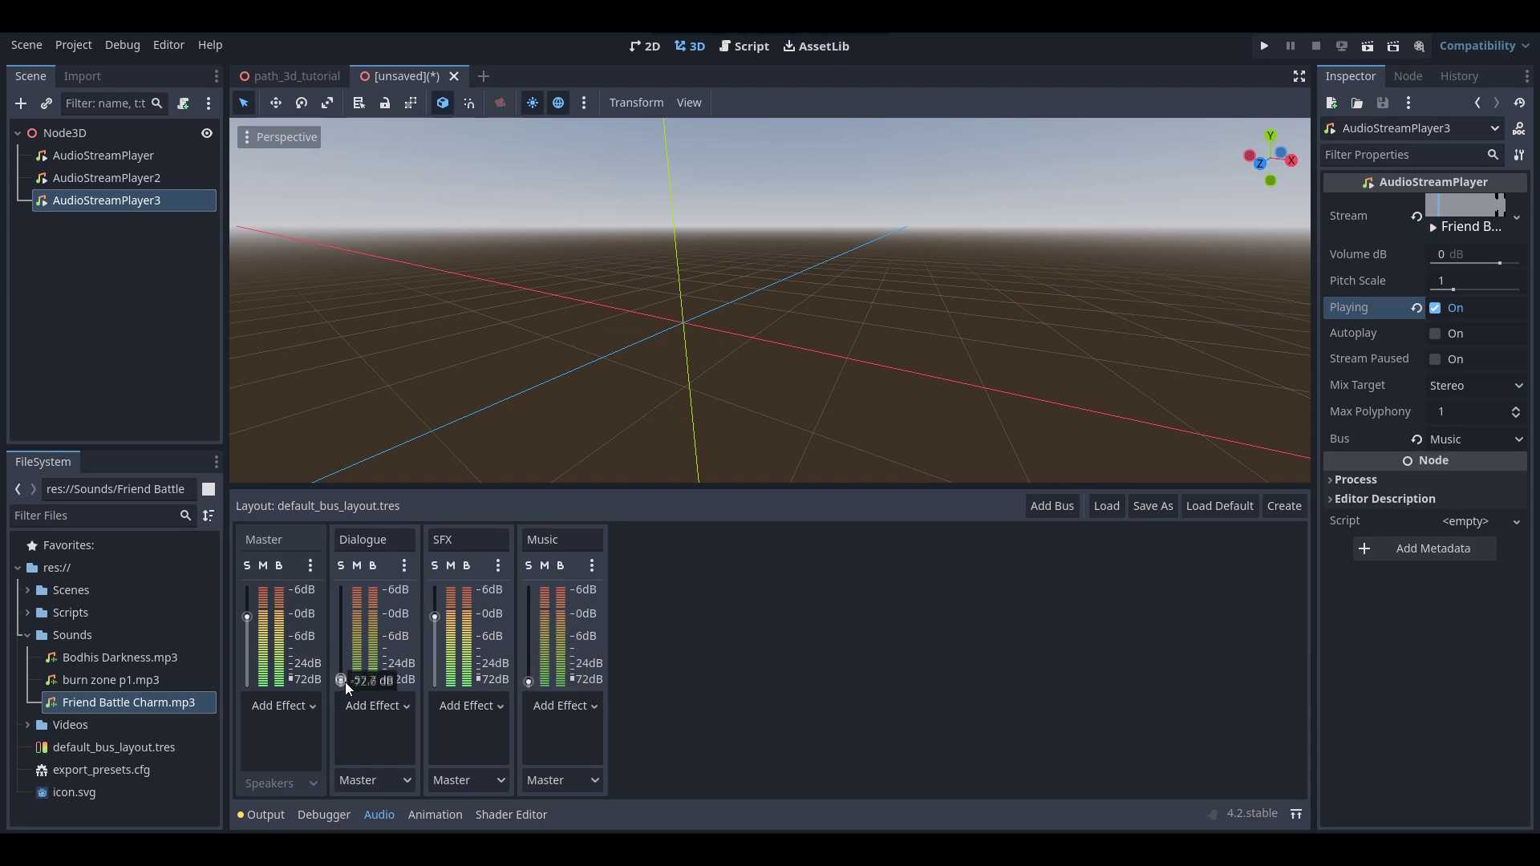
mouse_move(435, 617)
left_click_drag(435, 618, 435, 649)
left_click_drag(528, 680, 528, 628)
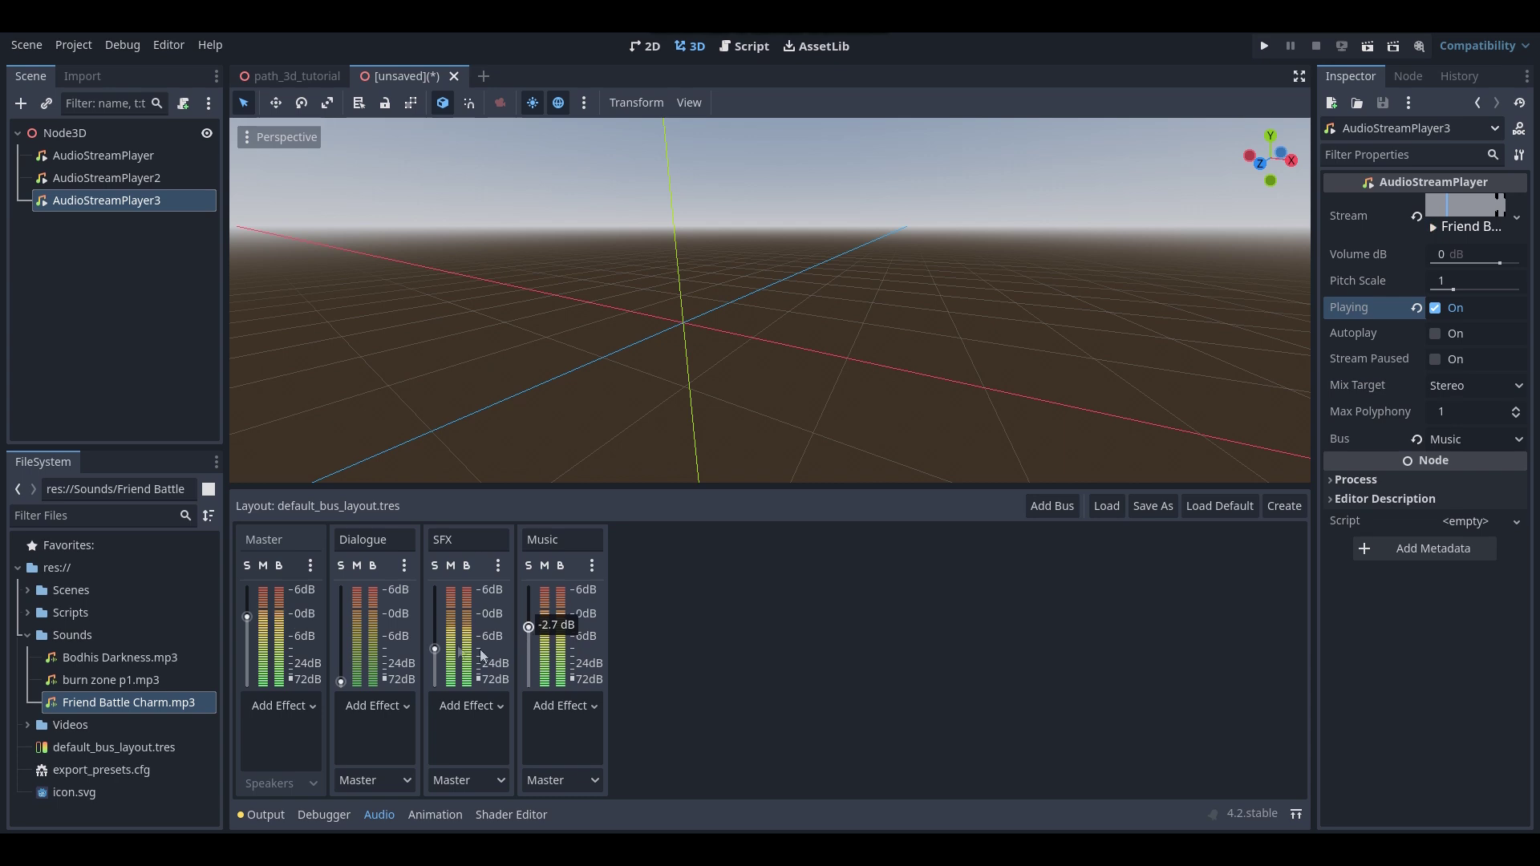
- Retune the faders: SFX to about -24 dB, Music to -5.9 dB, Dialogue silenced at -80 dB
mouse_move(438, 647)
left_click_drag(438, 646, 436, 683)
left_click_drag(342, 681, 346, 632)
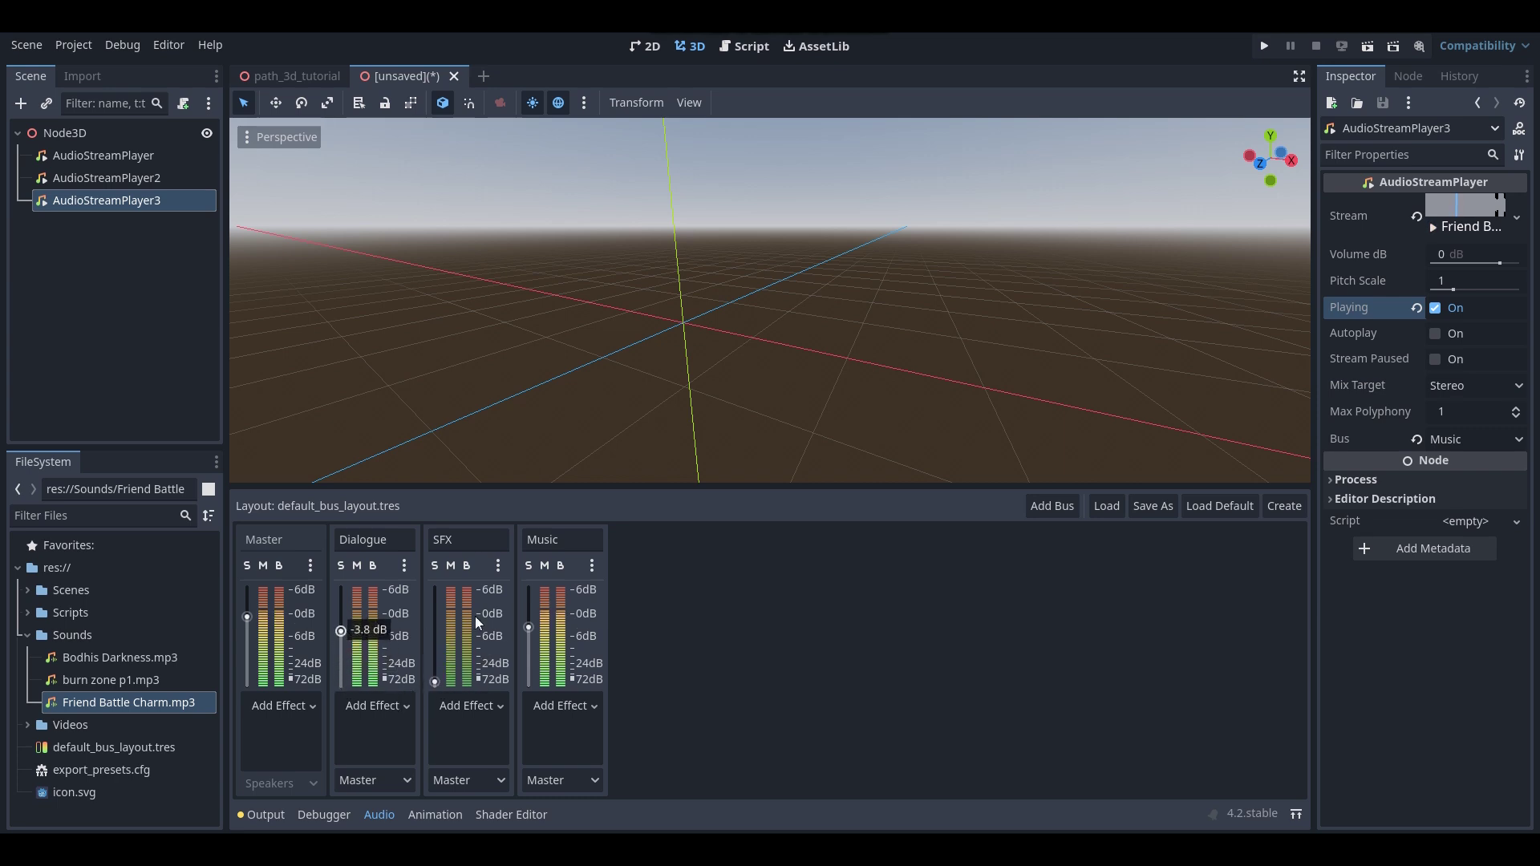
left_click_drag(527, 630, 524, 685)
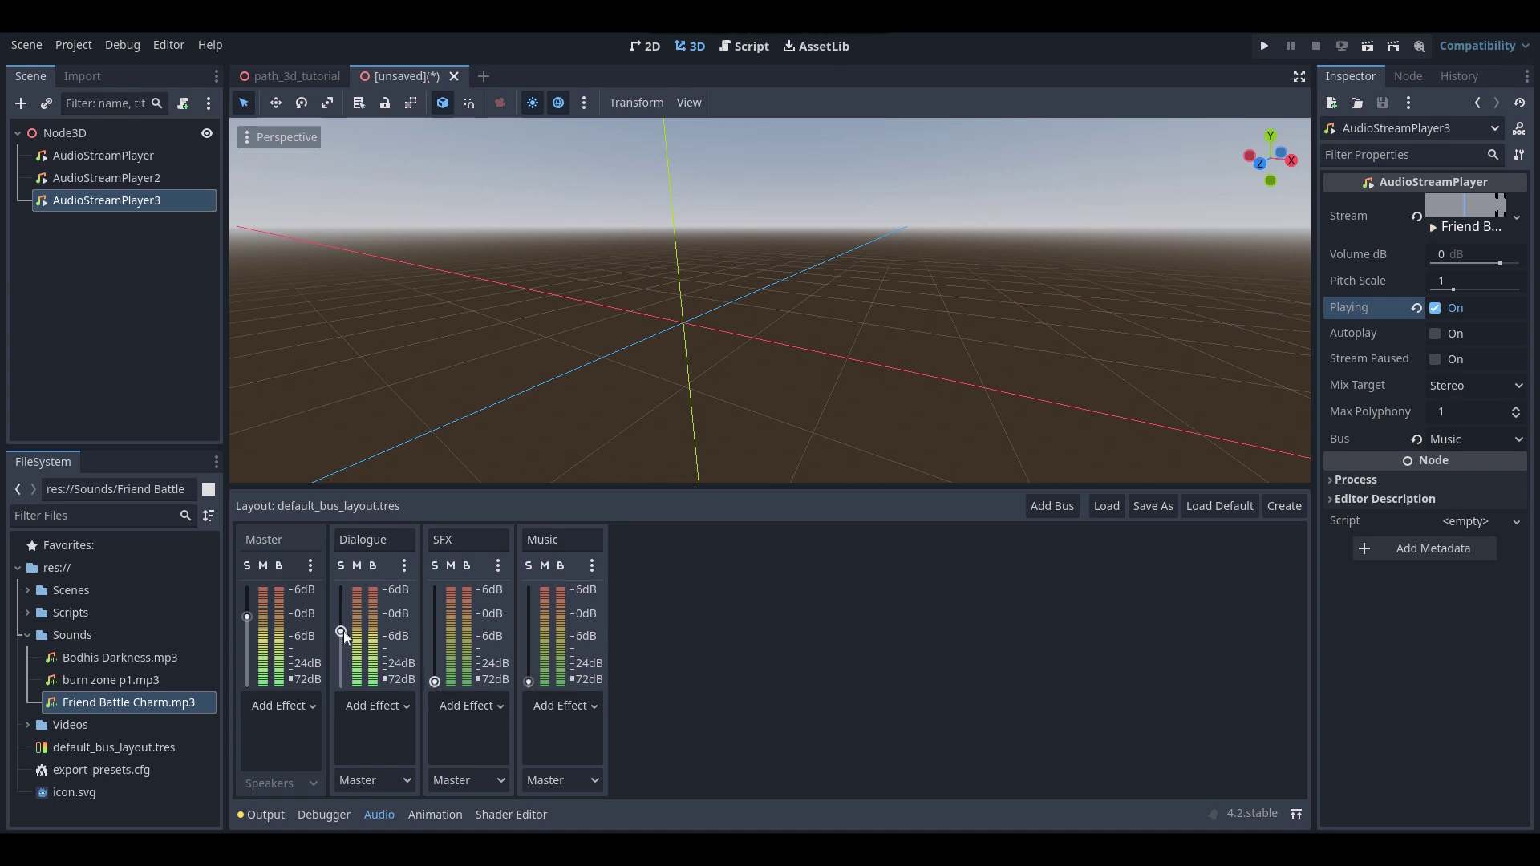
left_click_drag(344, 630, 348, 685)
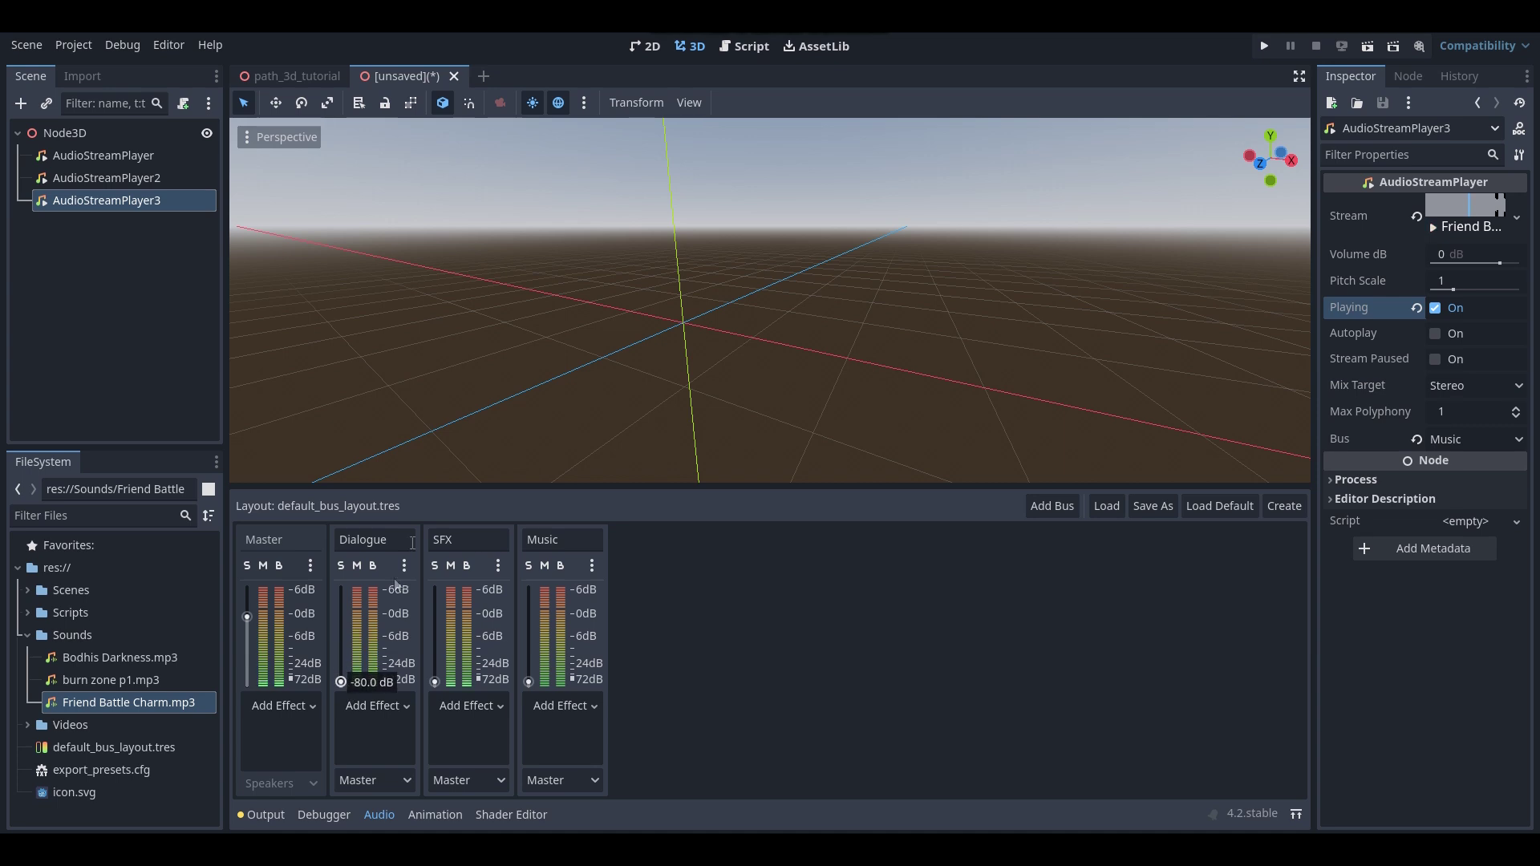
mouse_move(744, 344)
middle_mouse_down()
mouse_move(810, 346)
mouse_move(742, 347)
middle_mouse_up()
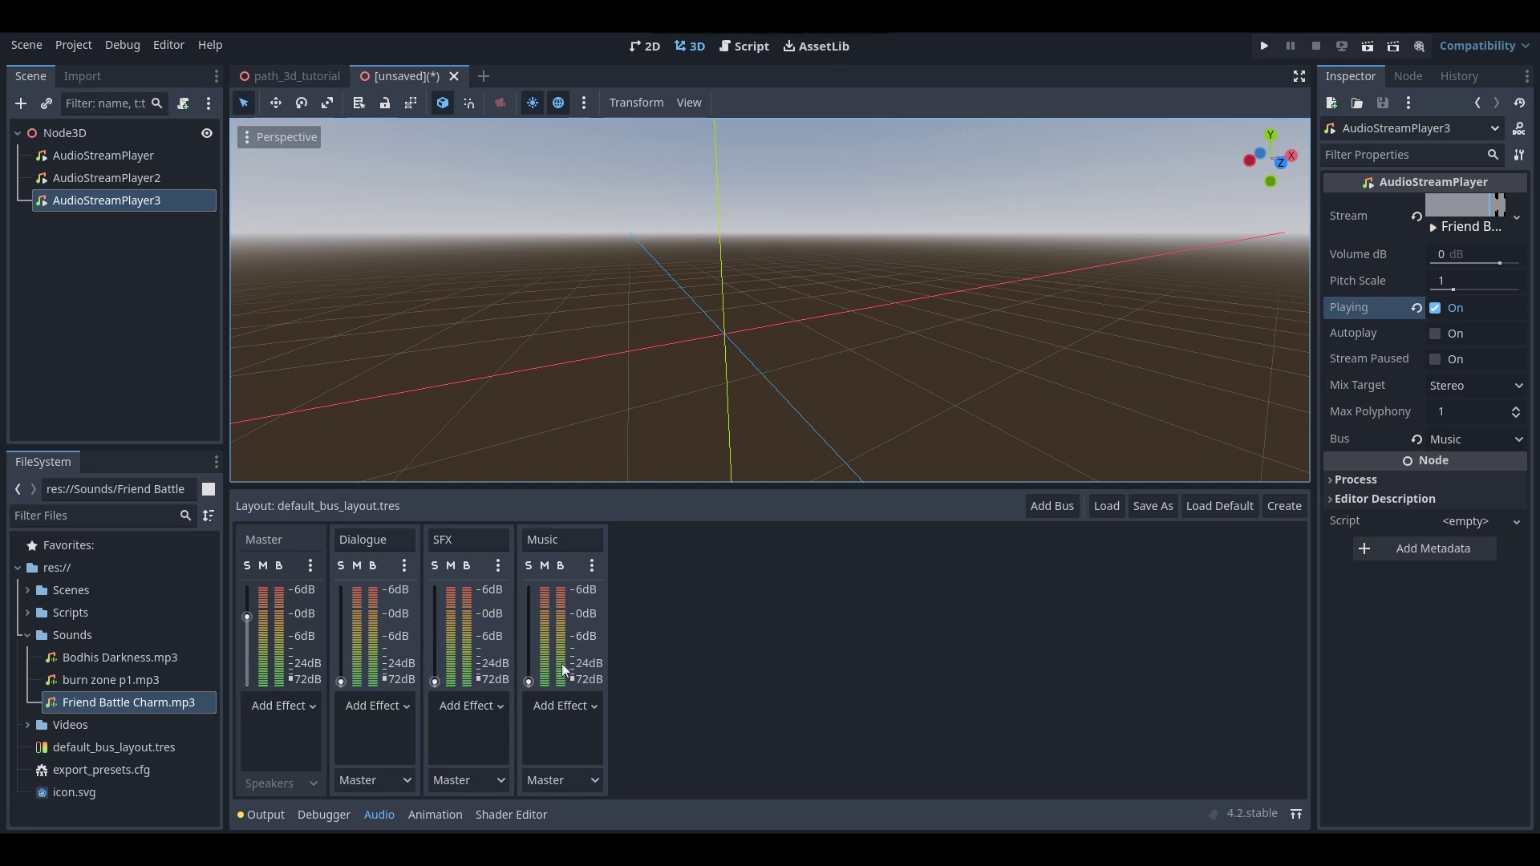
mouse_move(527, 683)
left_click_drag(527, 682, 526, 638)
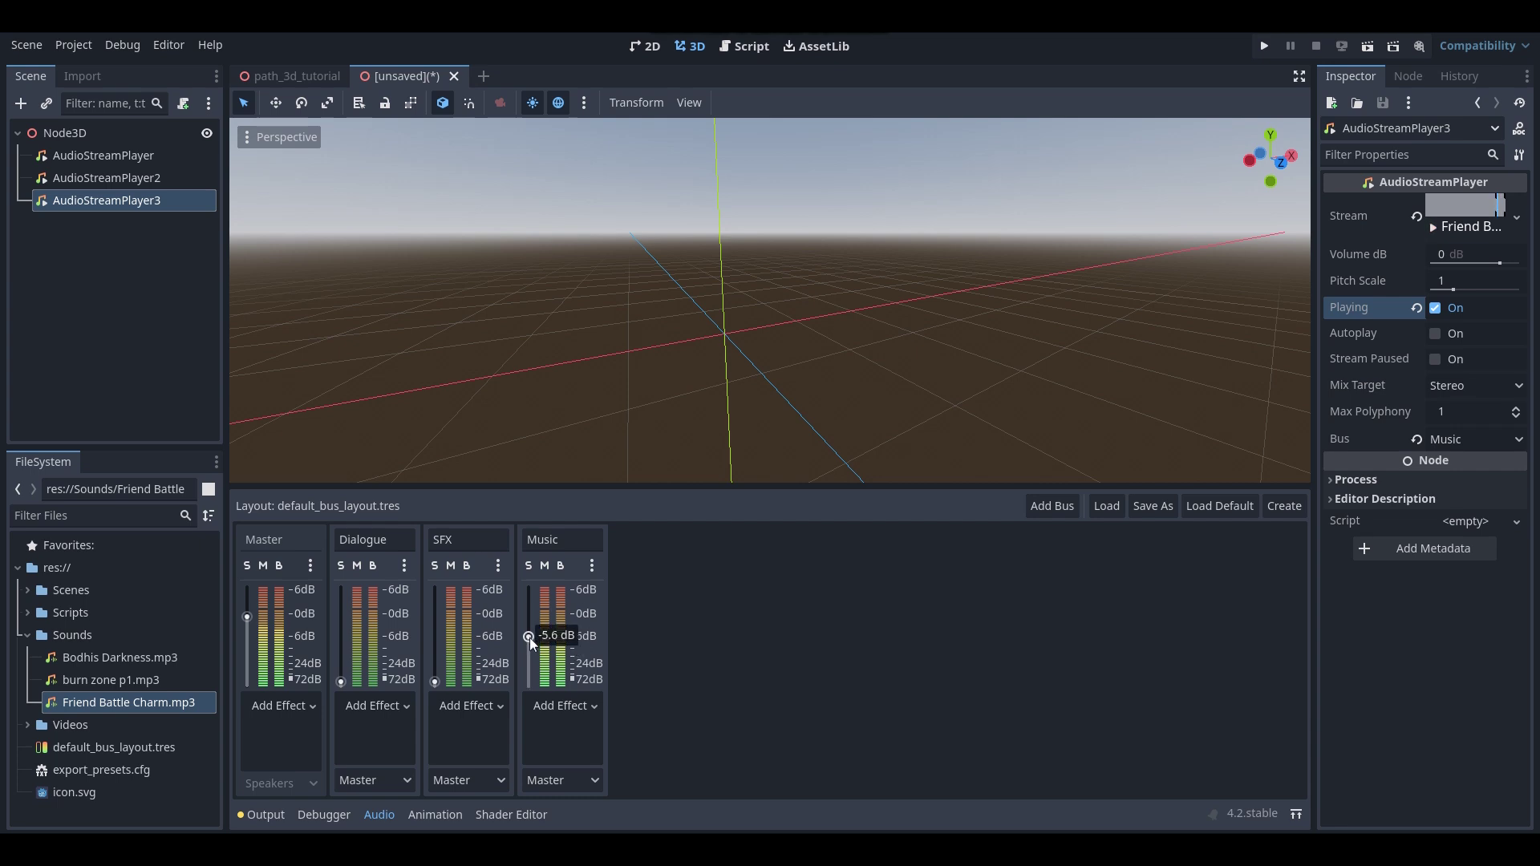
left_click_drag(529, 638, 526, 682)
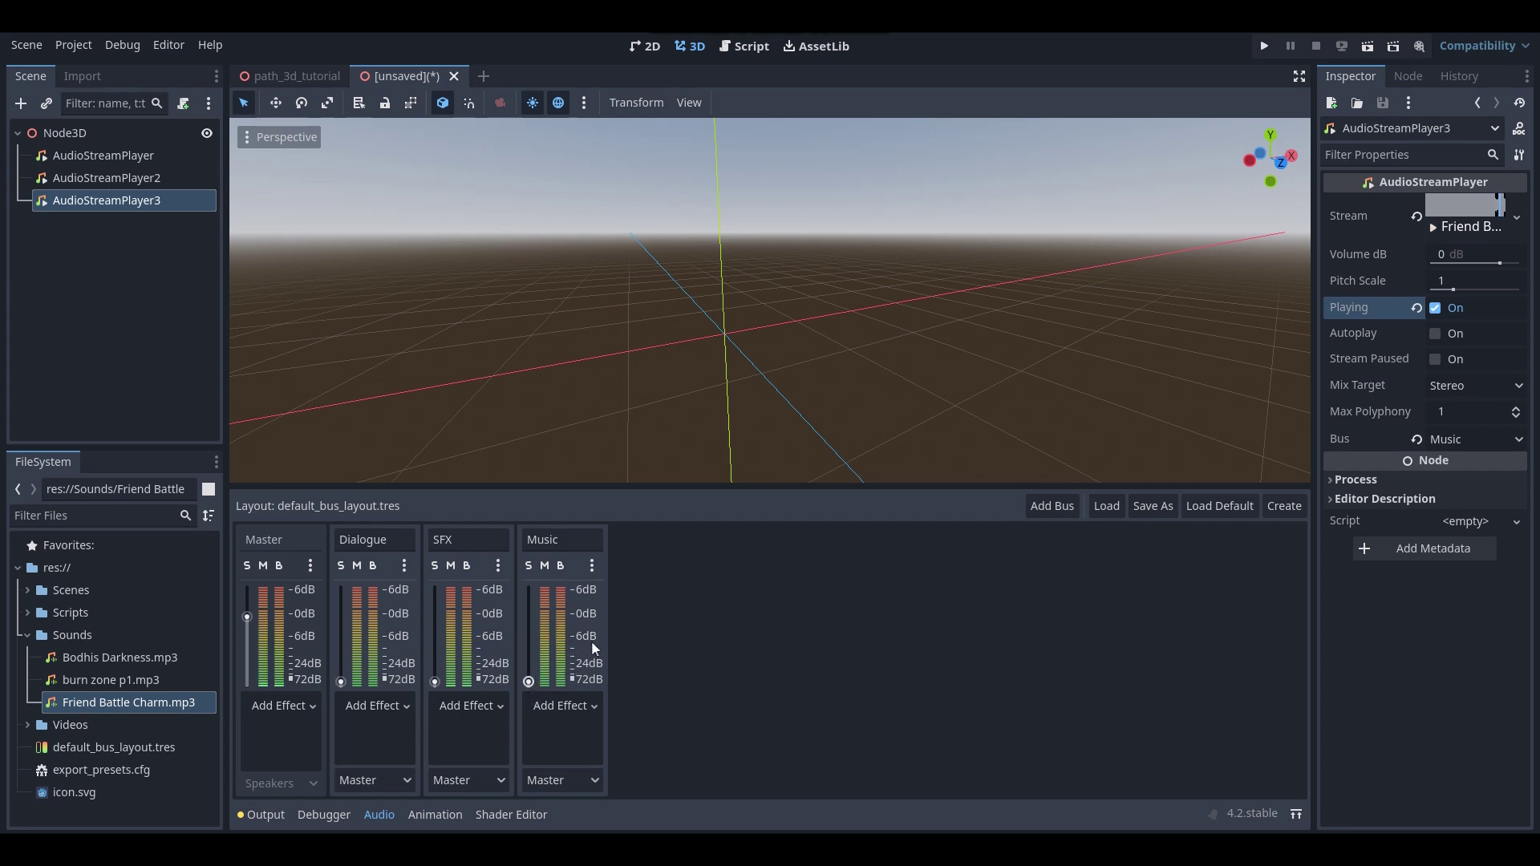